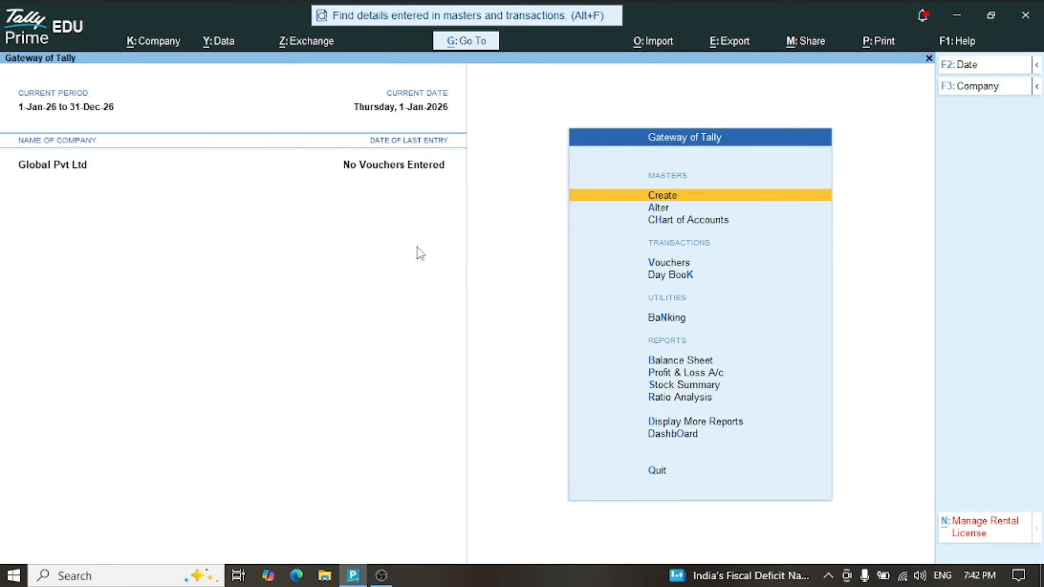
Start Payment voucher No. 1 and open a new ledger form for its debit line
key(Down)
key(Down)
key(Down)
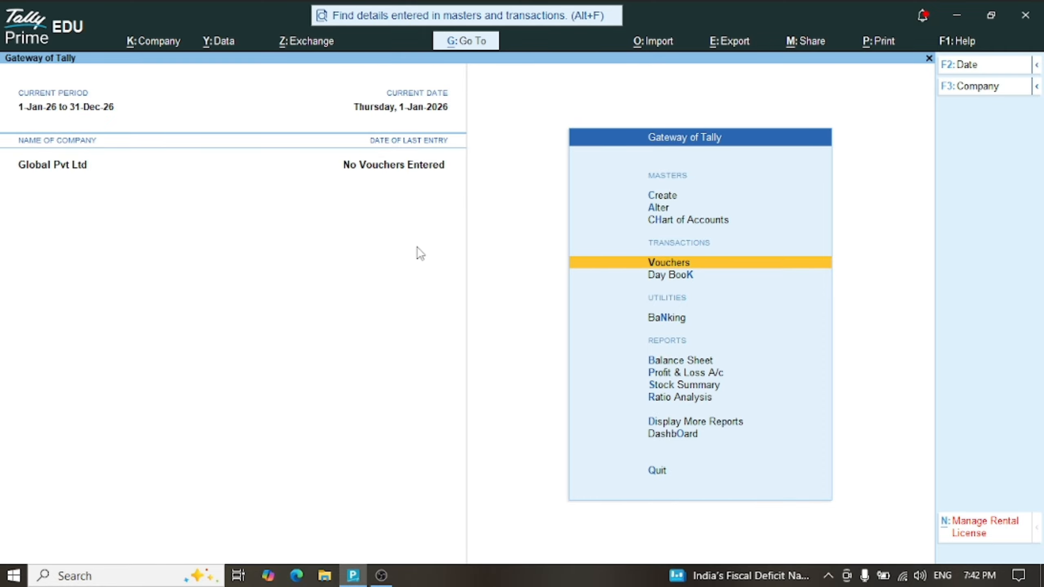
key(Return)
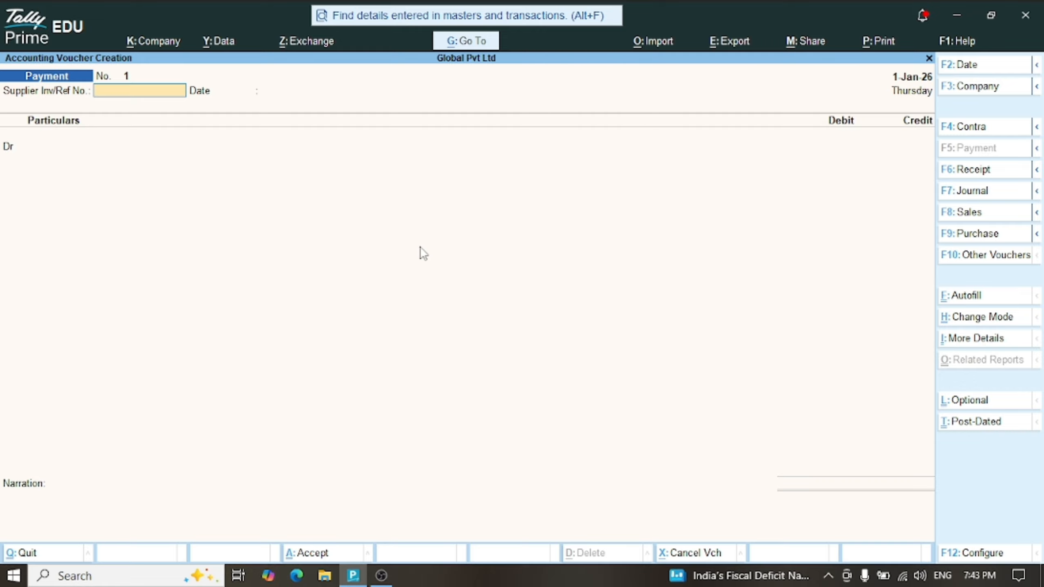
key(Return)
key(Return)
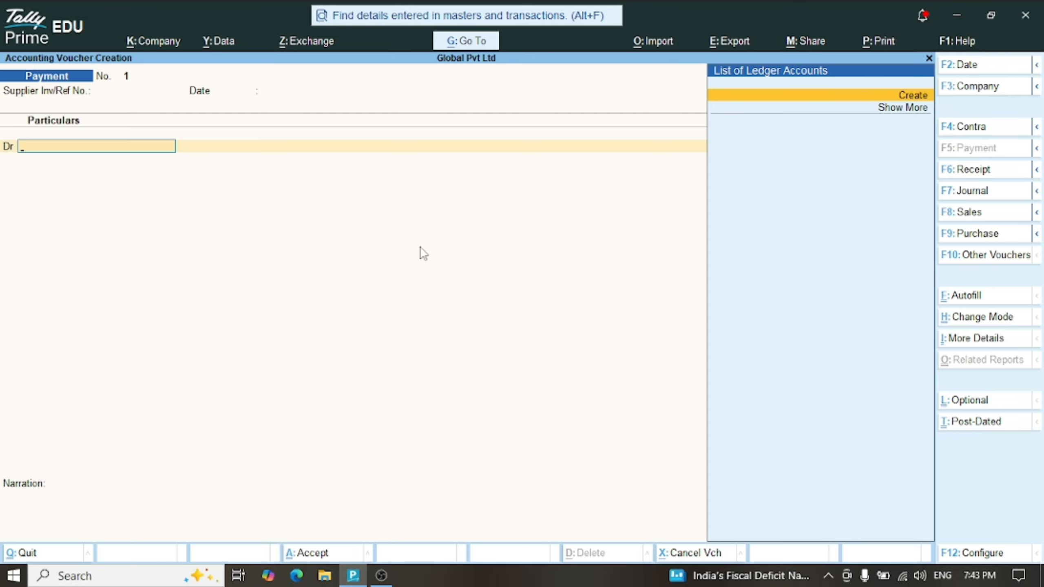
key(alt+c)
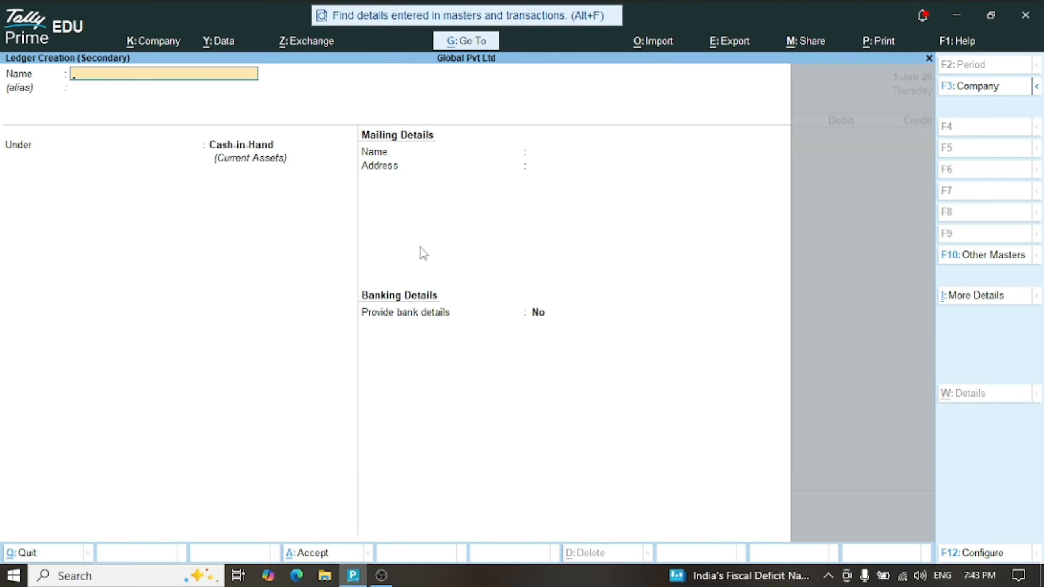
Create a Not Vatable Furniture ledger under Fixed Assets as the payment's debit ledger
text(Furniture)
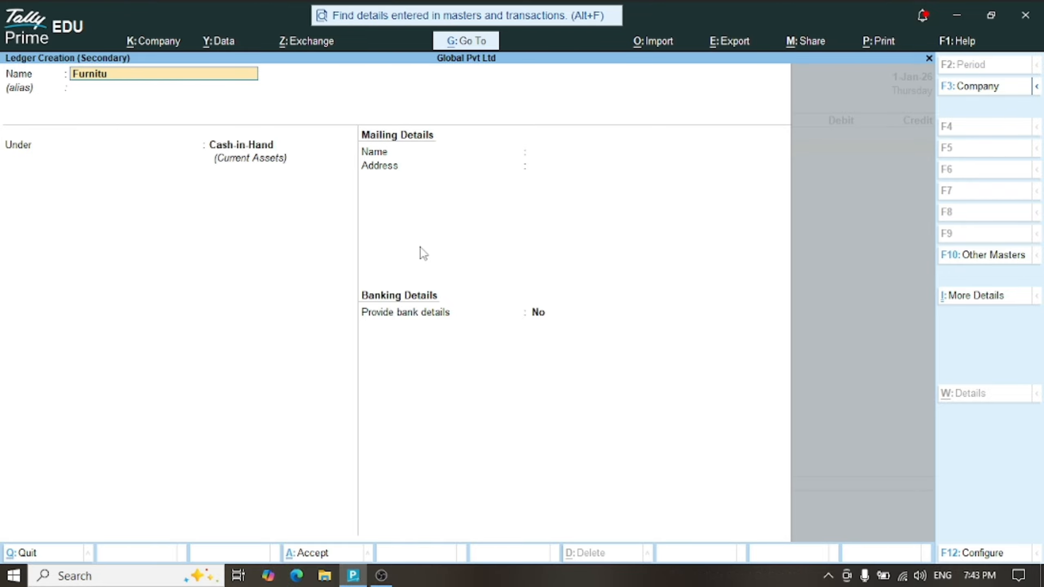
key(Return)
key(Return)
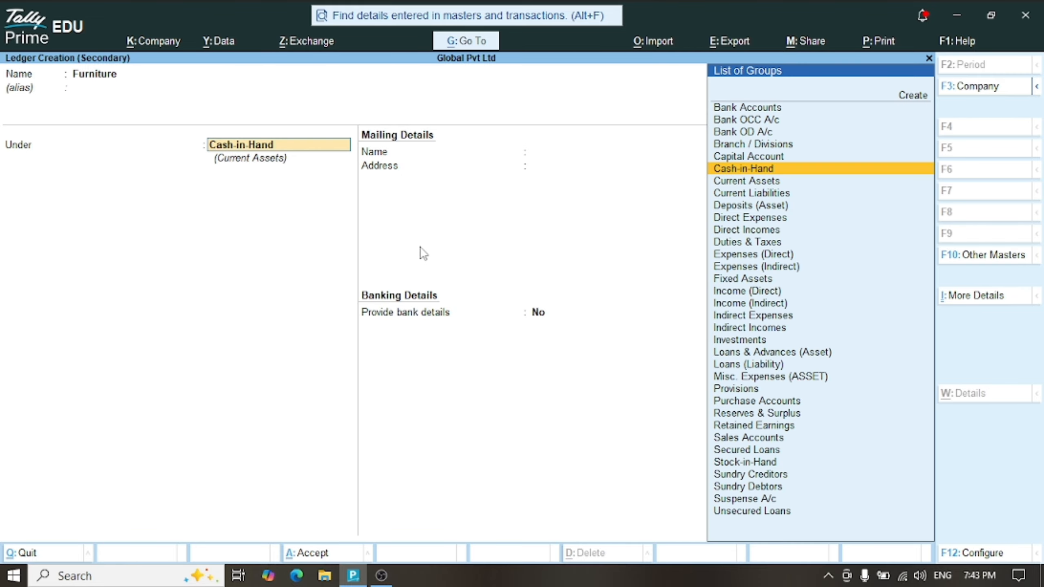
text(Fi)
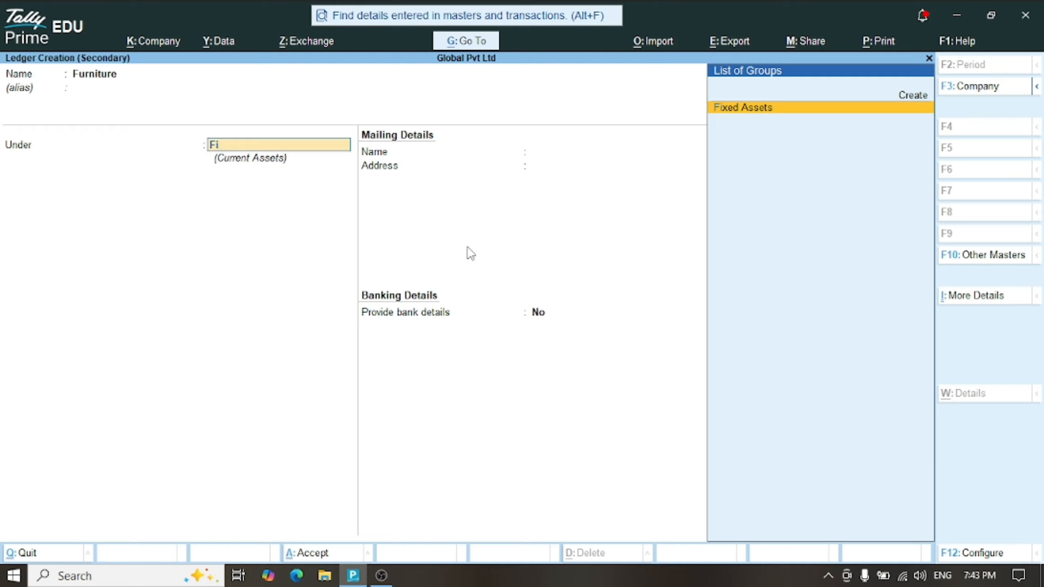
key(Return)
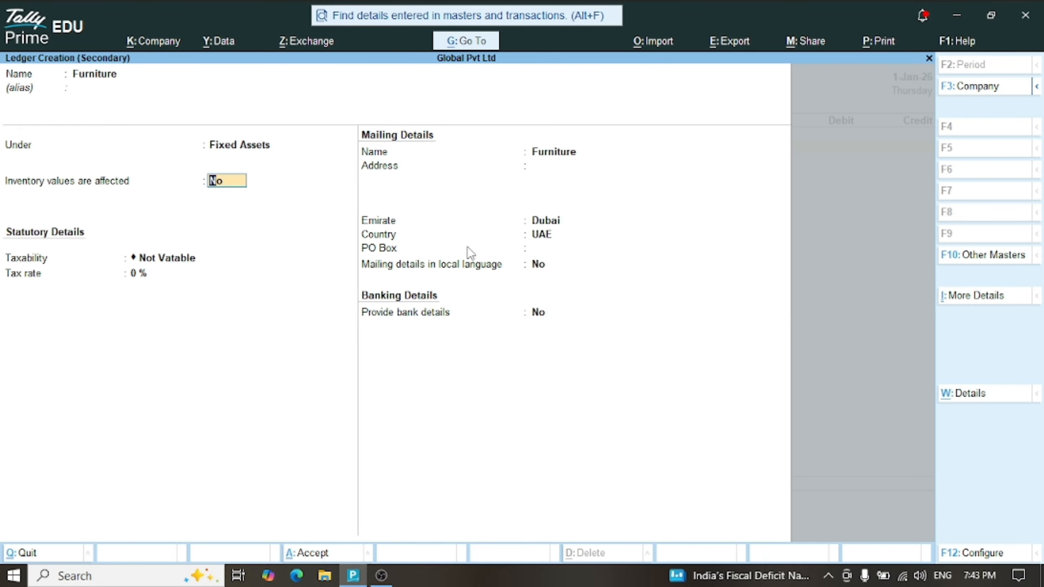
key(Return)
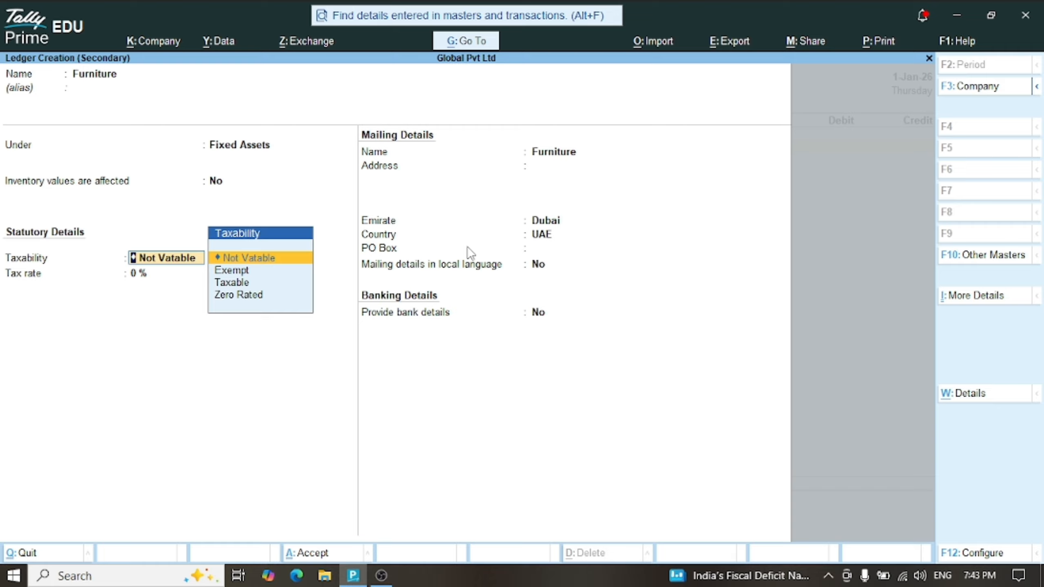
key(Return)
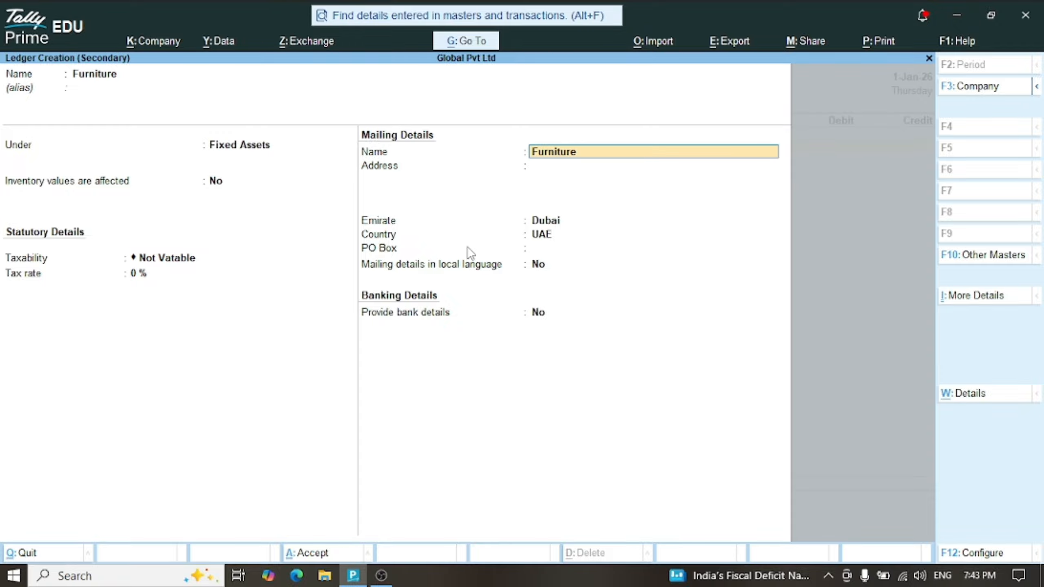
key(Return)
key(Return)
key(Return)
key(Return)
key(Return)
key(Return)
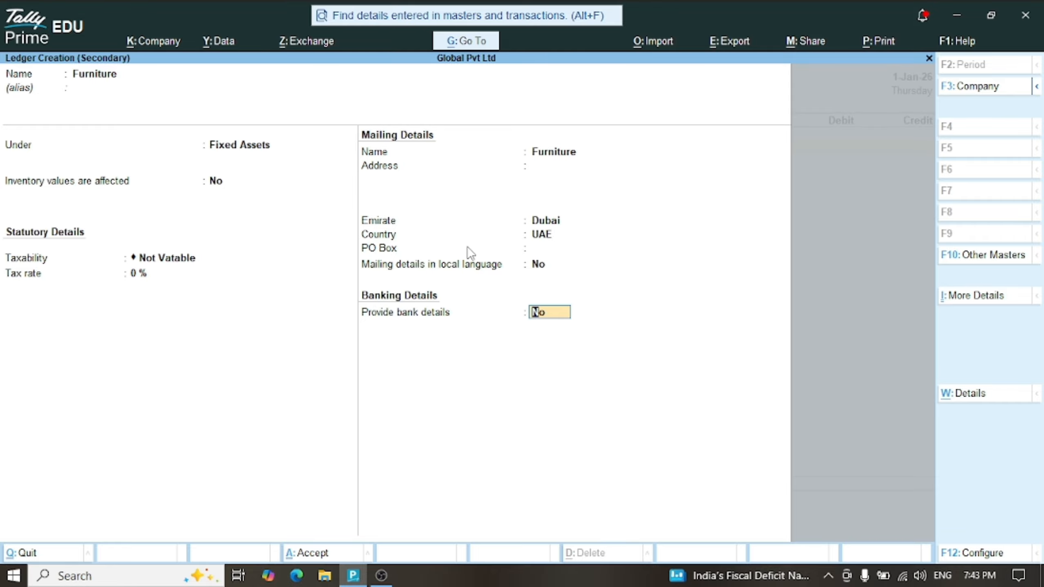
key(Return)
key(Return)
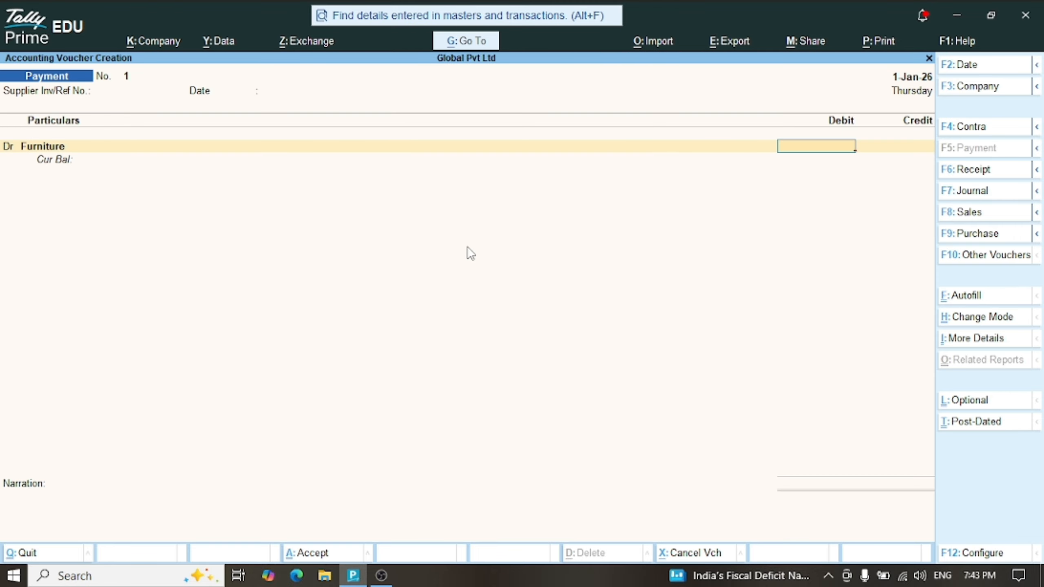
Debit Furniture 5,000 against a Cash credit, then reopen Cash for alteration
text(5000)
key(Return)
key(Return)
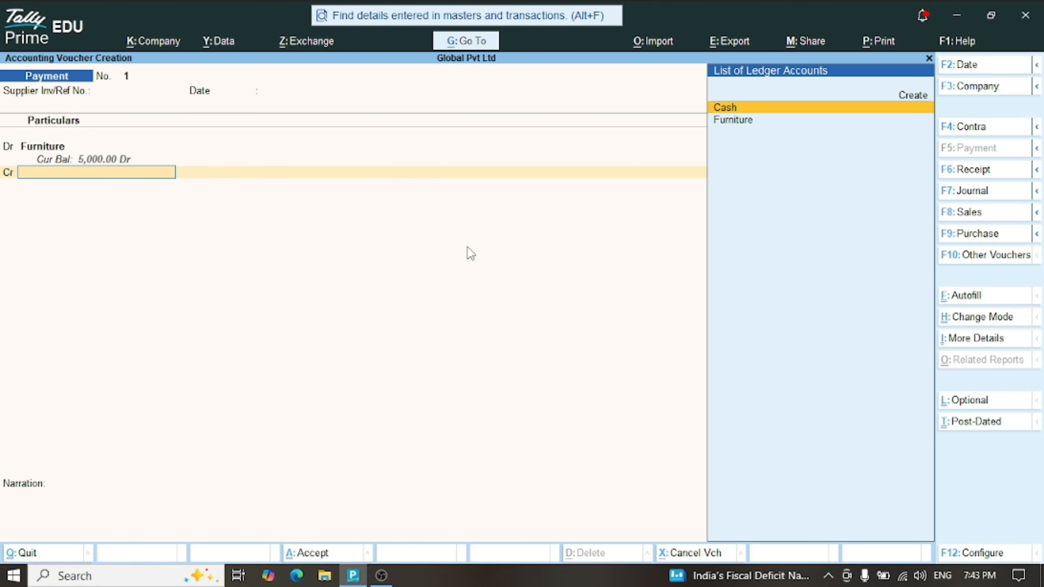
key(Return)
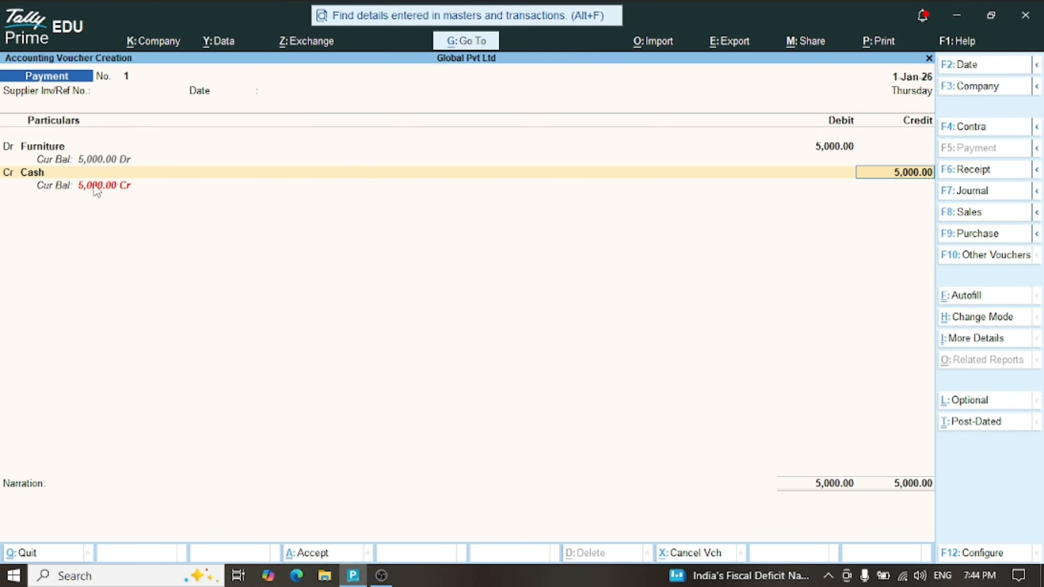
key(BackSpace)
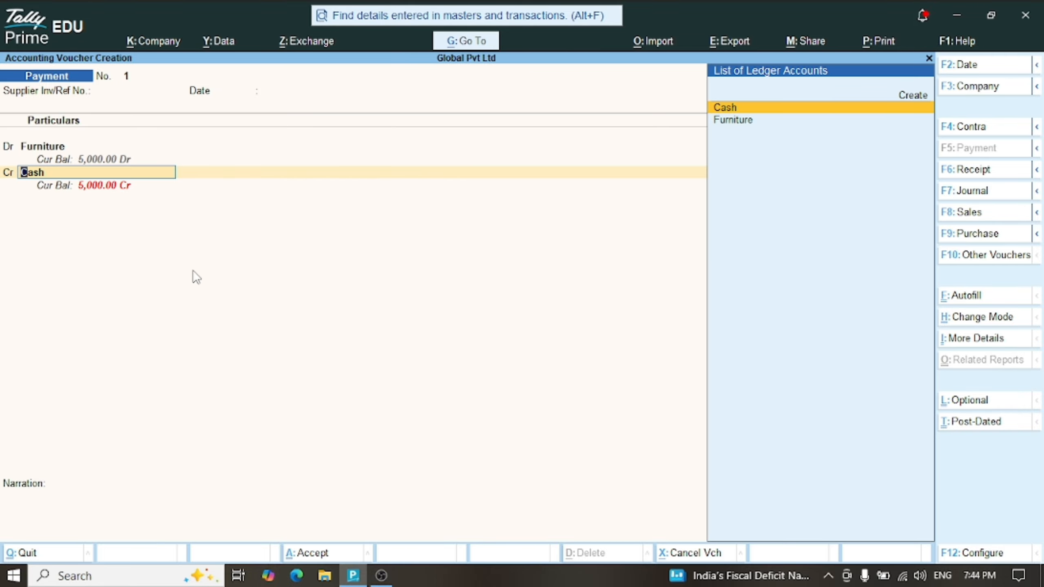
key(ctrl+Return)
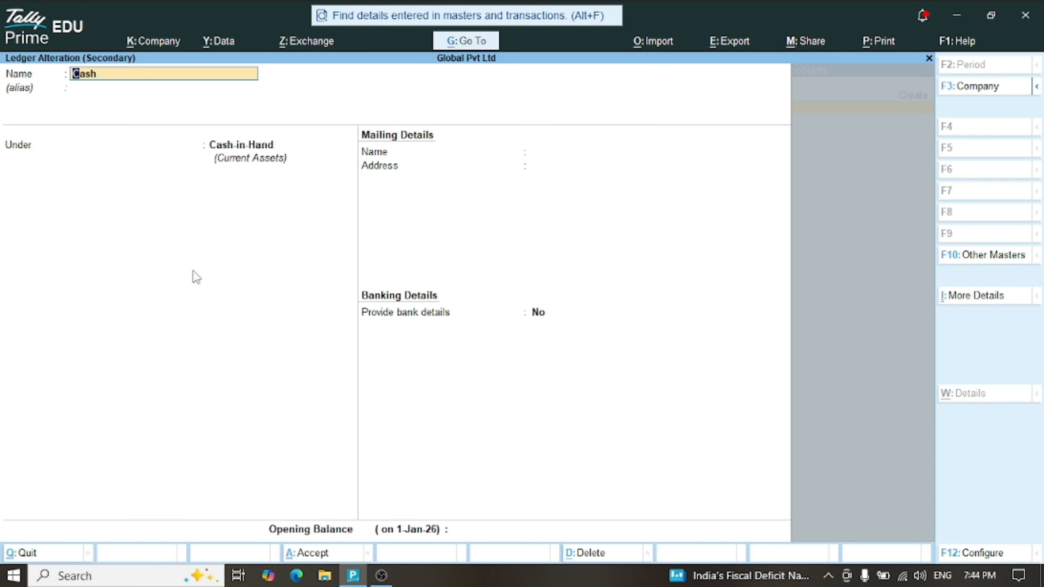
Give the Cash ledger a 1,000,000.00 Dr opening balance
key(Return)
key(Return)
key(Return)
key(Return)
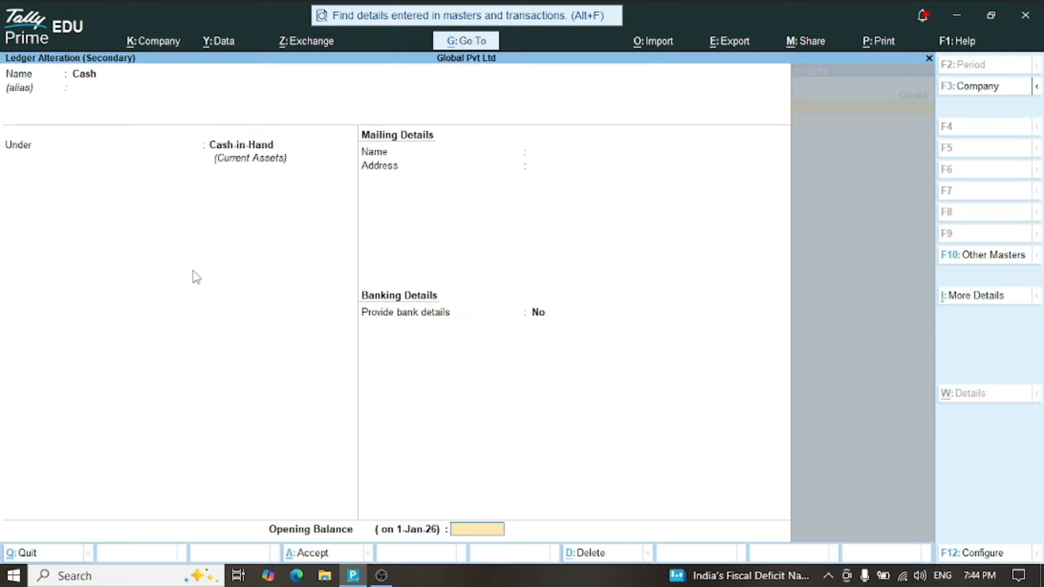
text(1000000)
key(Return)
key(Return)
key(Return)
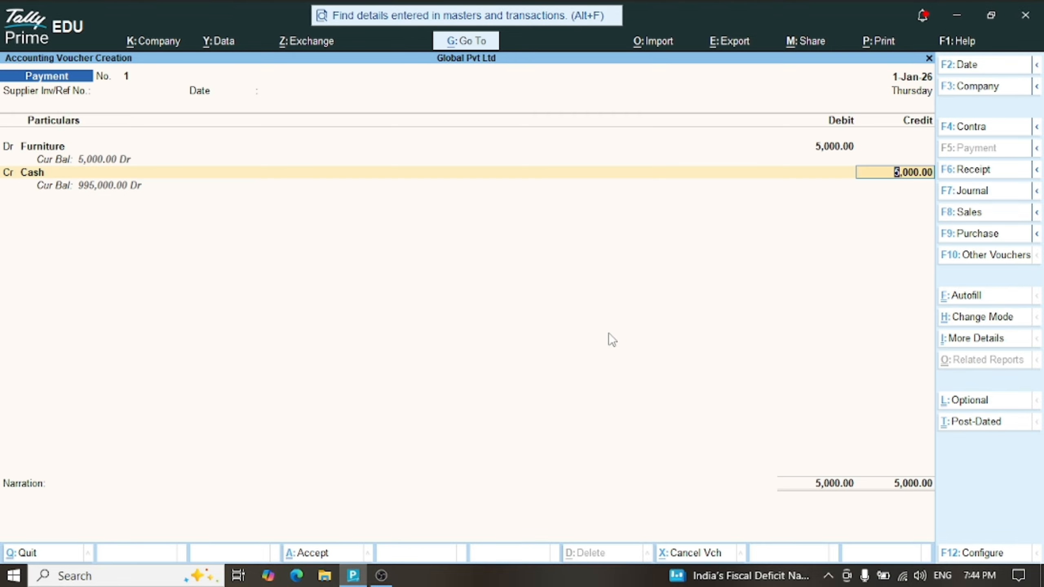
Accept the 5,000 credit, skip the narration and save Payment voucher No. 1
key(Return)
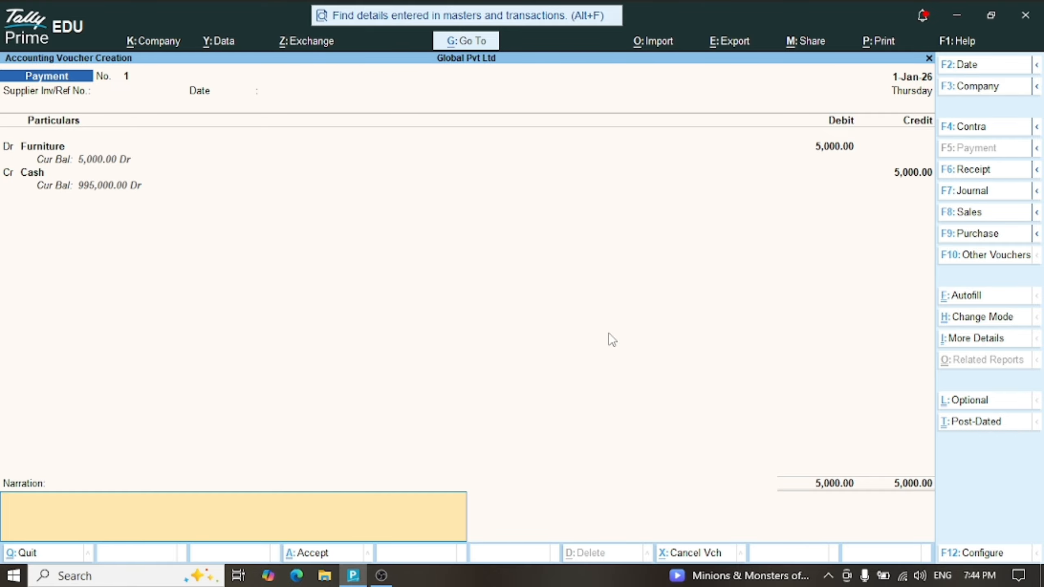
key(Return)
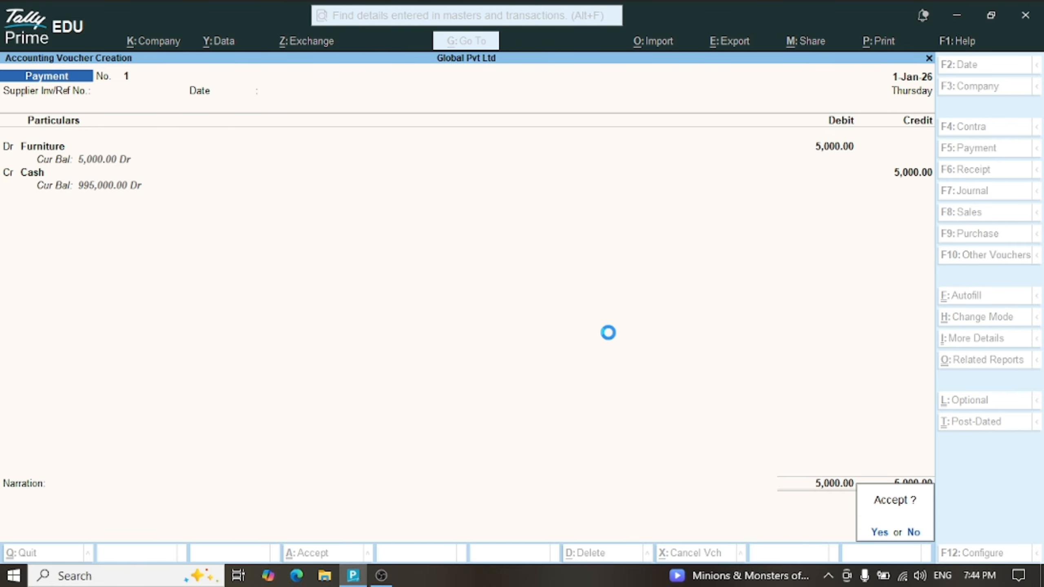
key(Return)
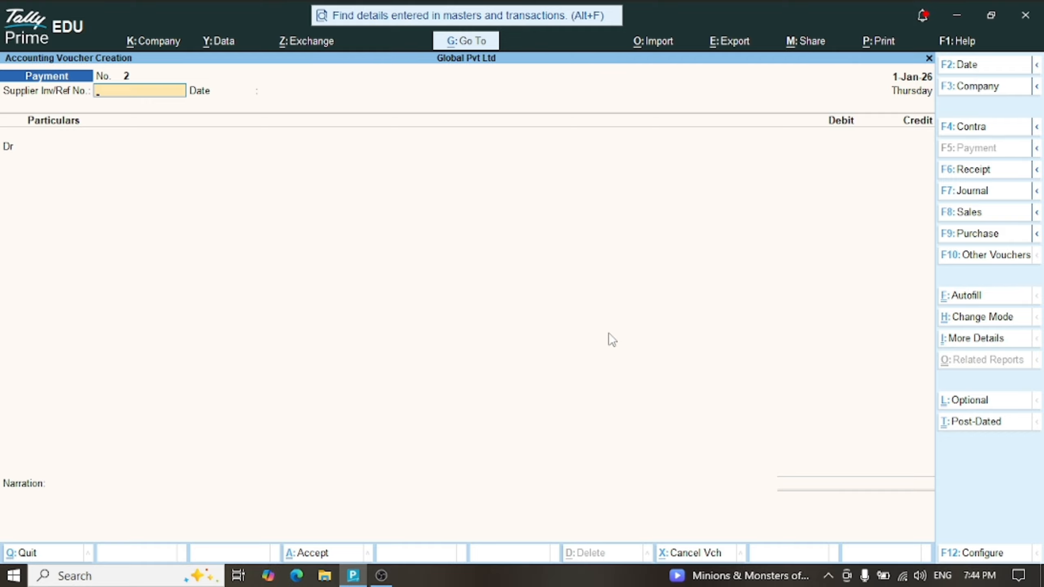
Start Journal voucher No. 1 debiting Furniture 5,000 and begin creating its credit ledger
click(971, 193)
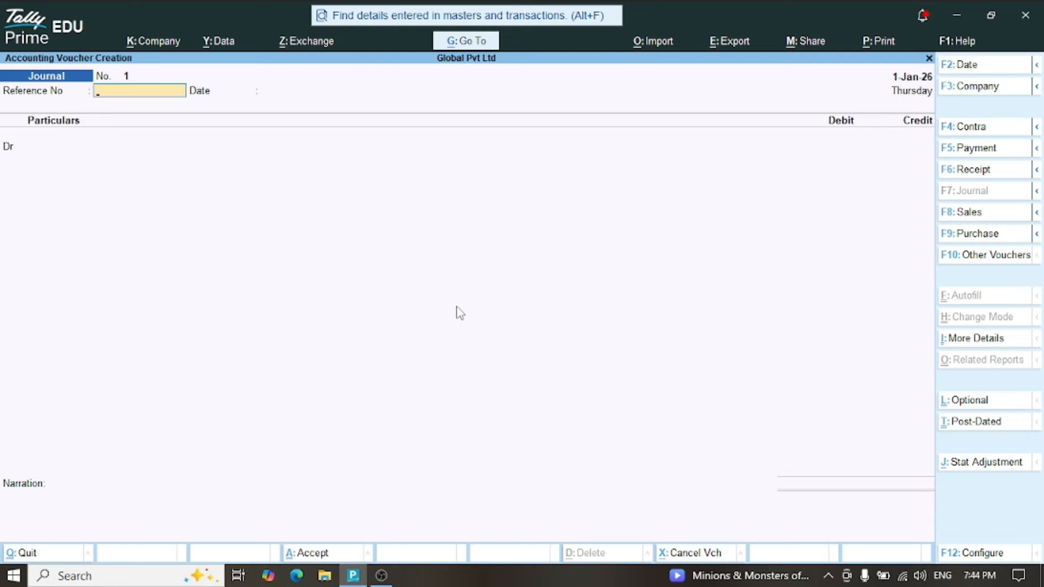
key(Return)
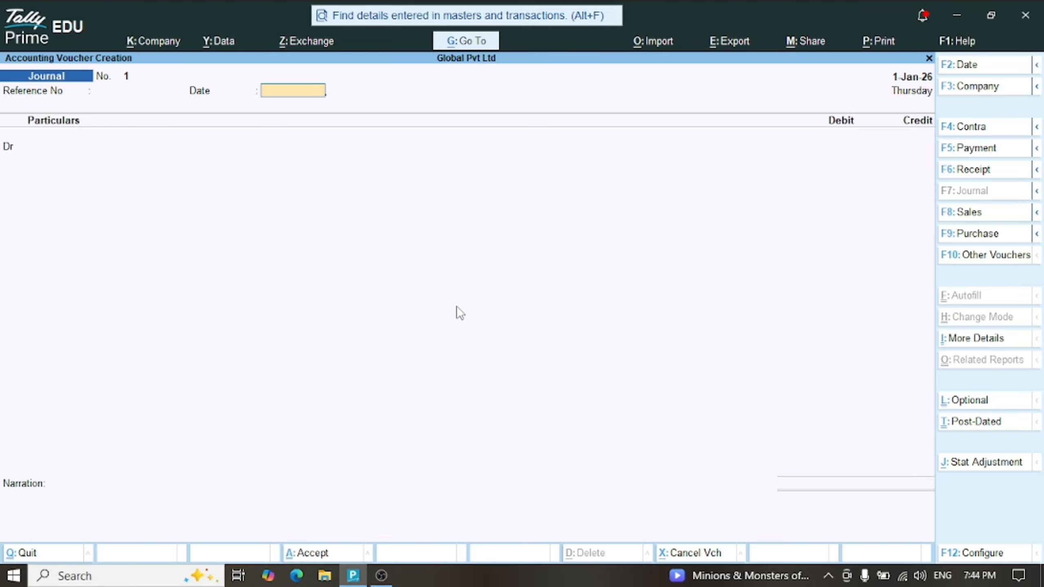
key(Return)
key(Return)
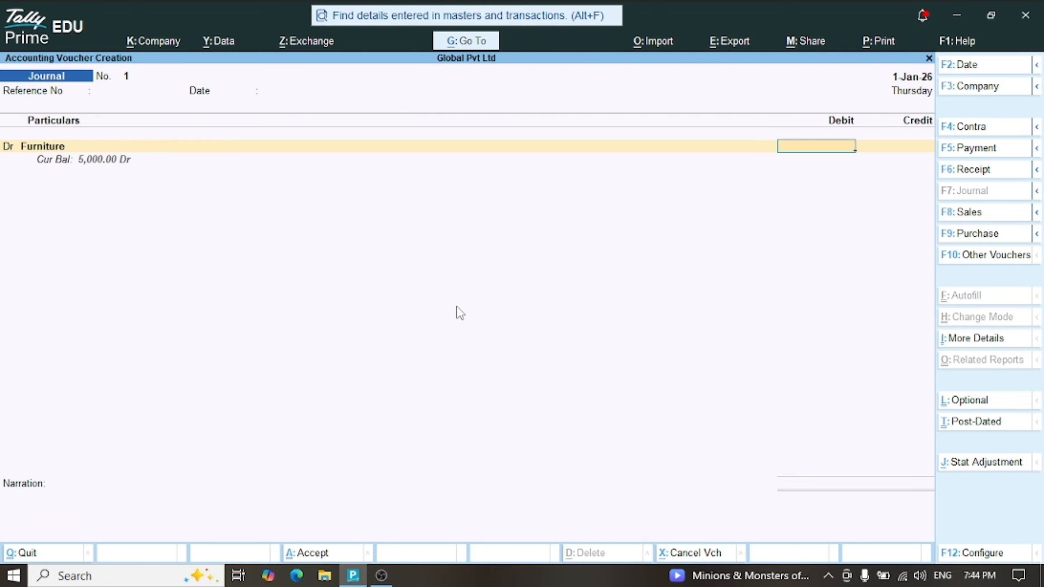
text(5000)
key(Return)
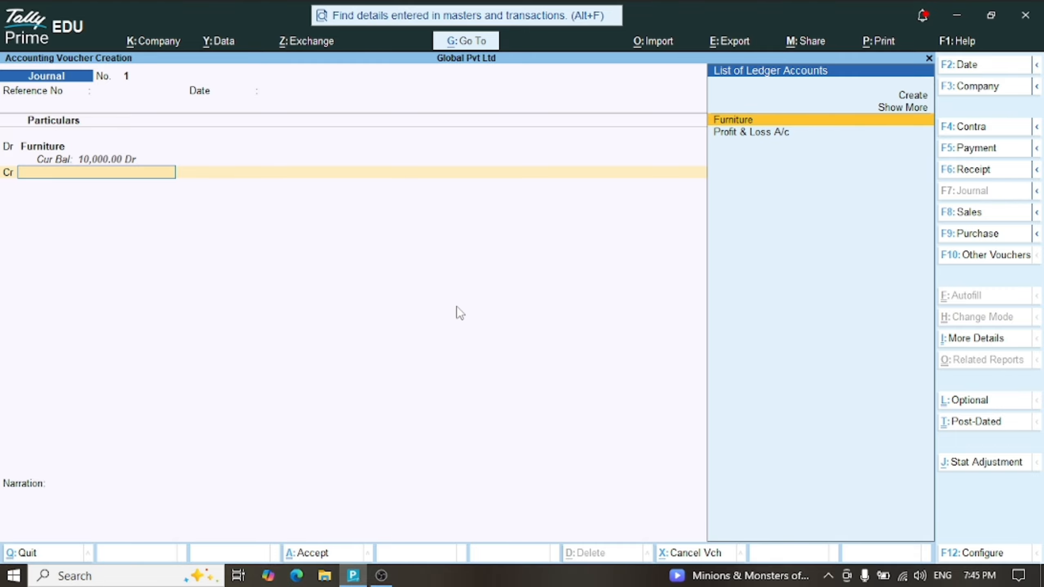
key(Up)
key(Up)
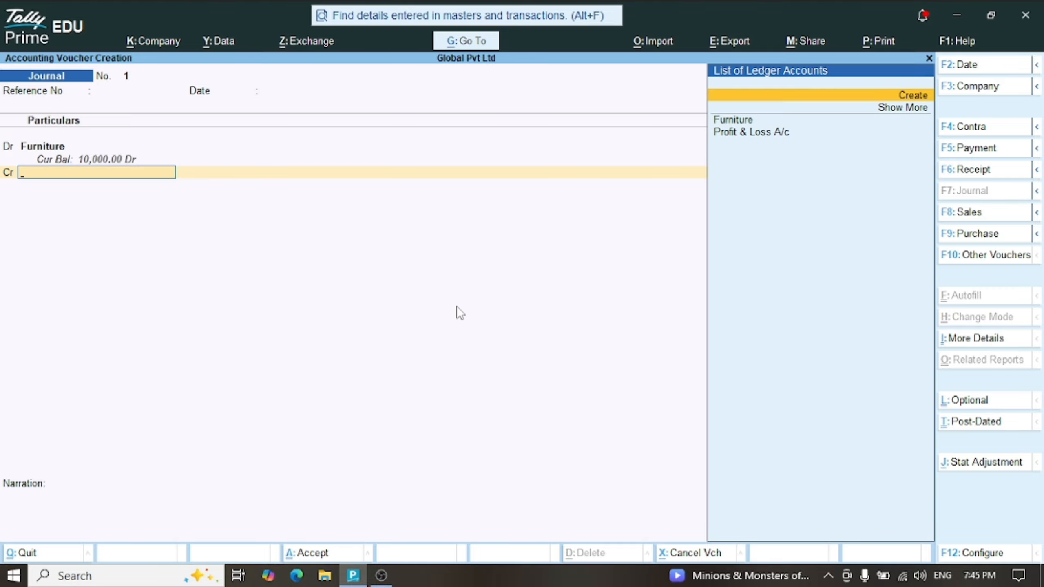
key(Return)
Create ledger Furniture Land under Sundry Creditors, TRN left blank, as the 5,000 credit
text(F)
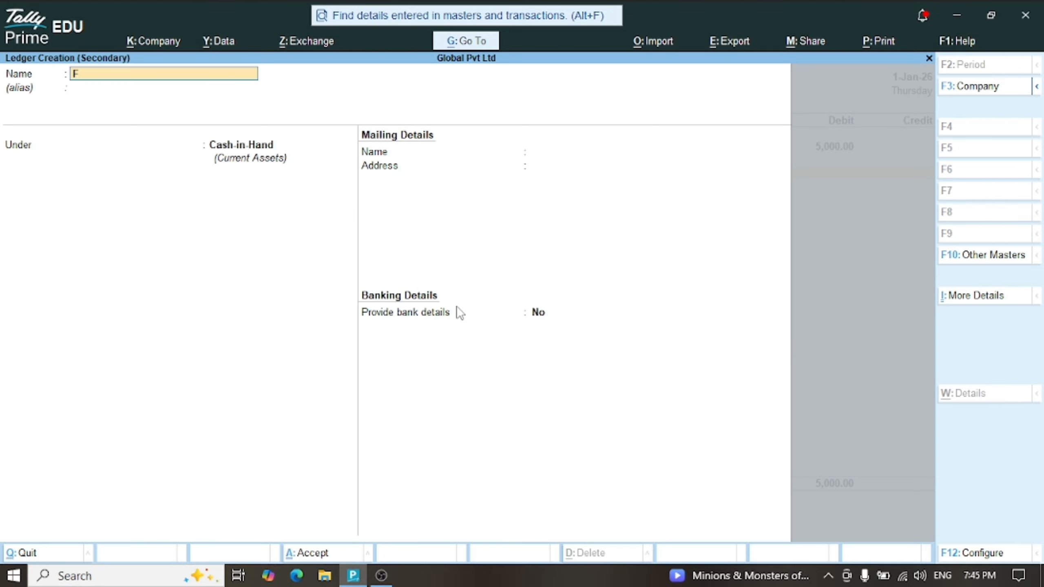
text(urniture Land)
key(Return)
key(Return)
text(Su)
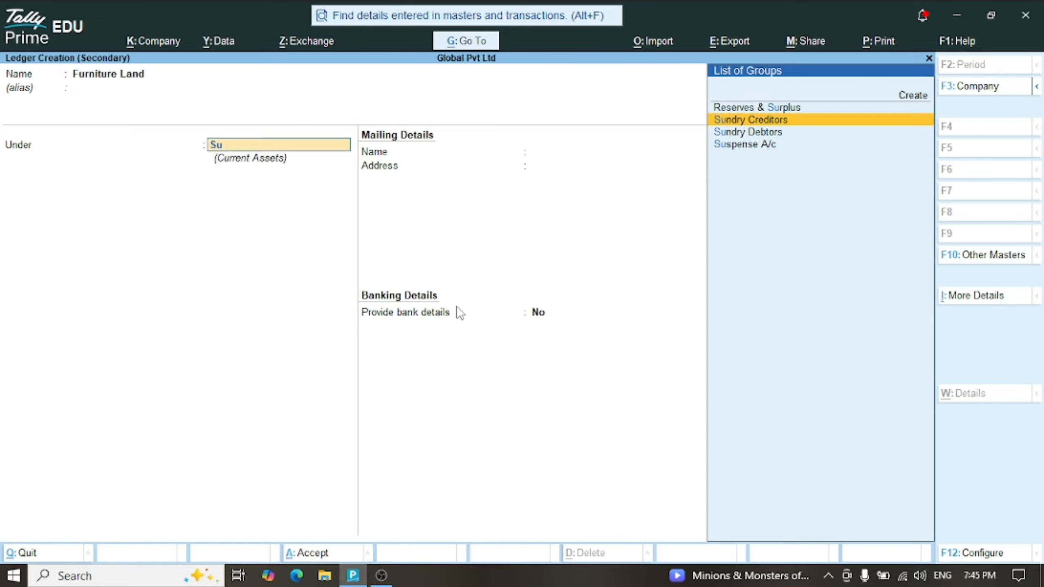
key(Return)
key(Return)
key(Return)
key(Return)
key(Return)
key(Return)
key(Return)
key(Return)
key(Return)
key(Return)
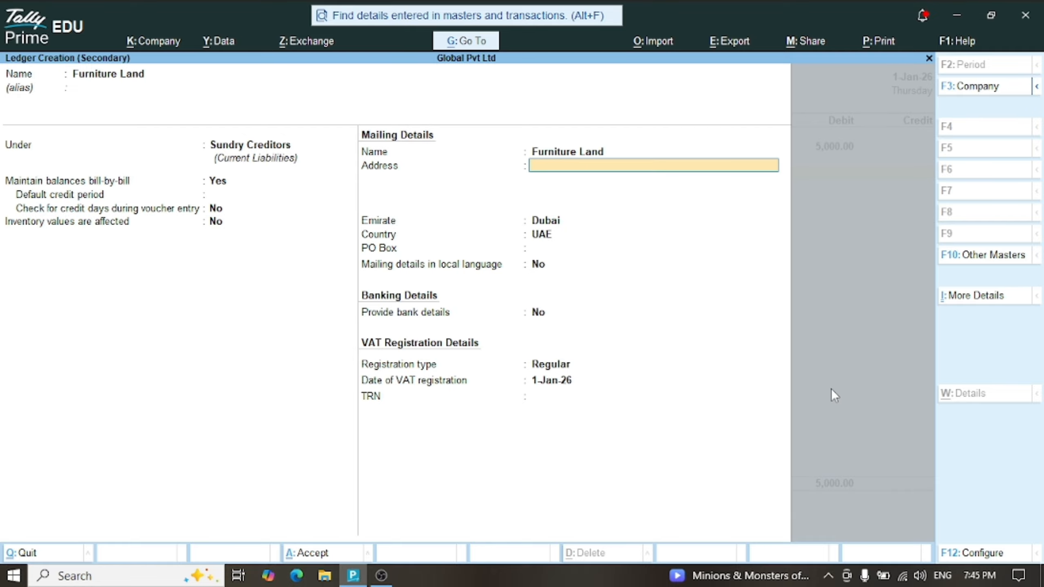
key(Return)
key(Return)
key(Return)
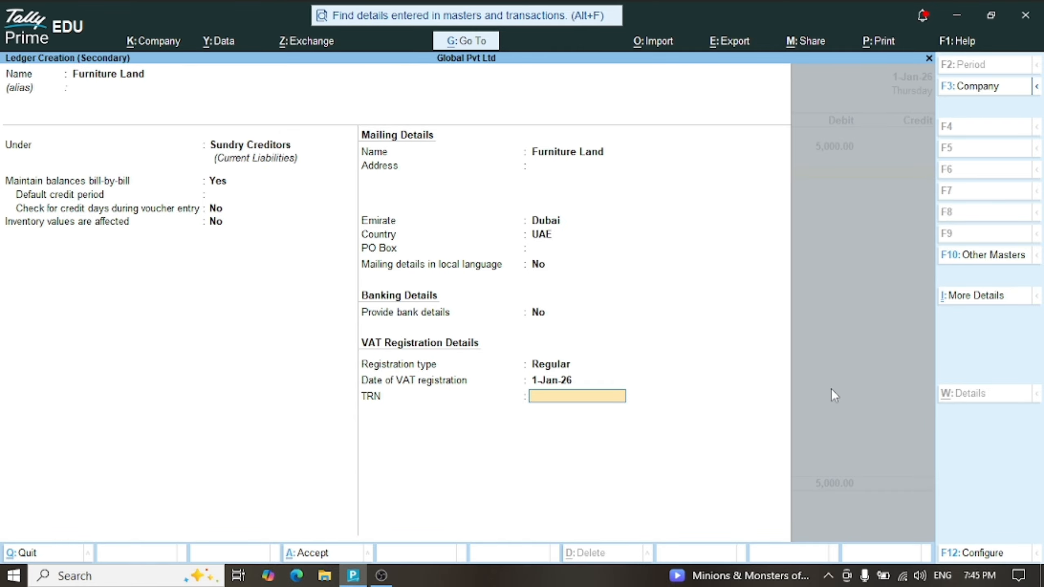
key(Return)
key(Return)
key(Return)
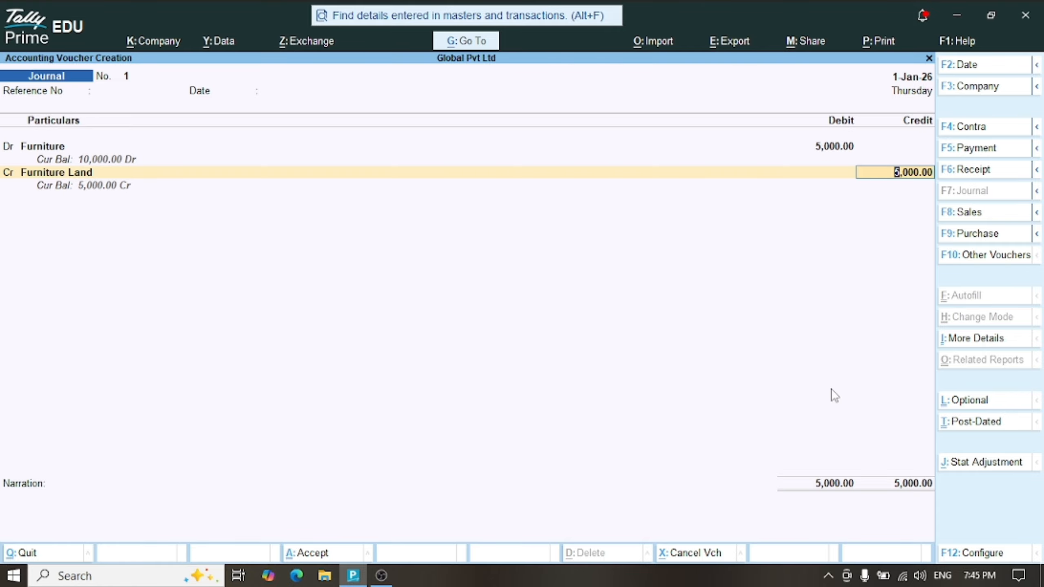
Record the 5,000 credit as New Ref bill 1000 and save the journal voucher
key(Return)
key(Return)
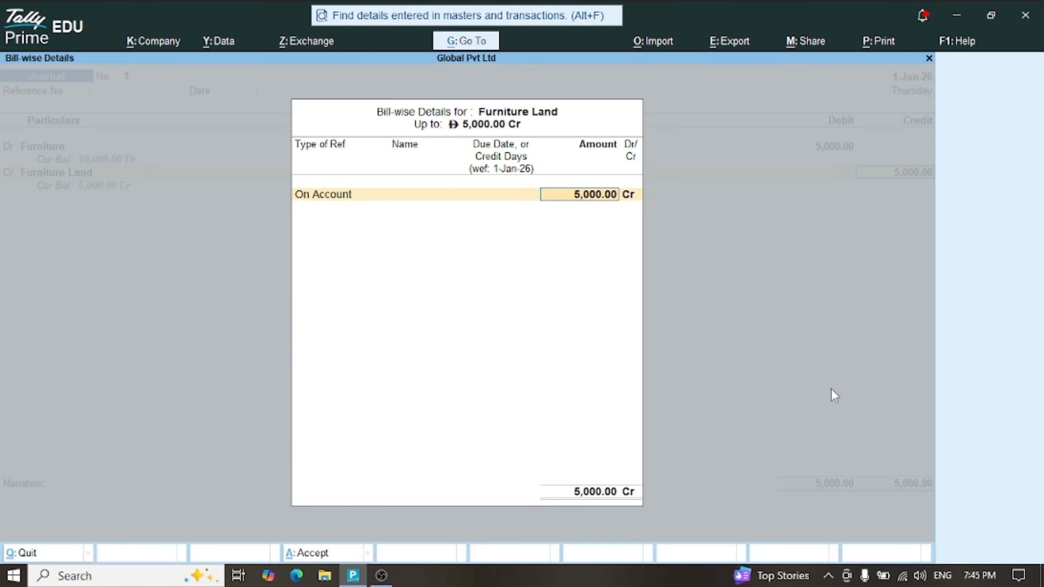
key(BackSpace)
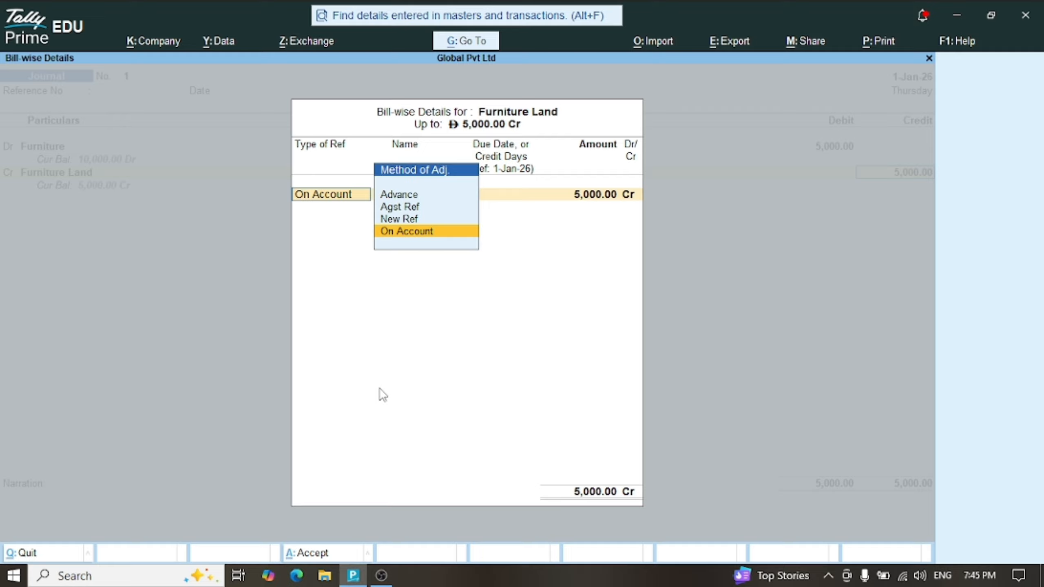
key(Up)
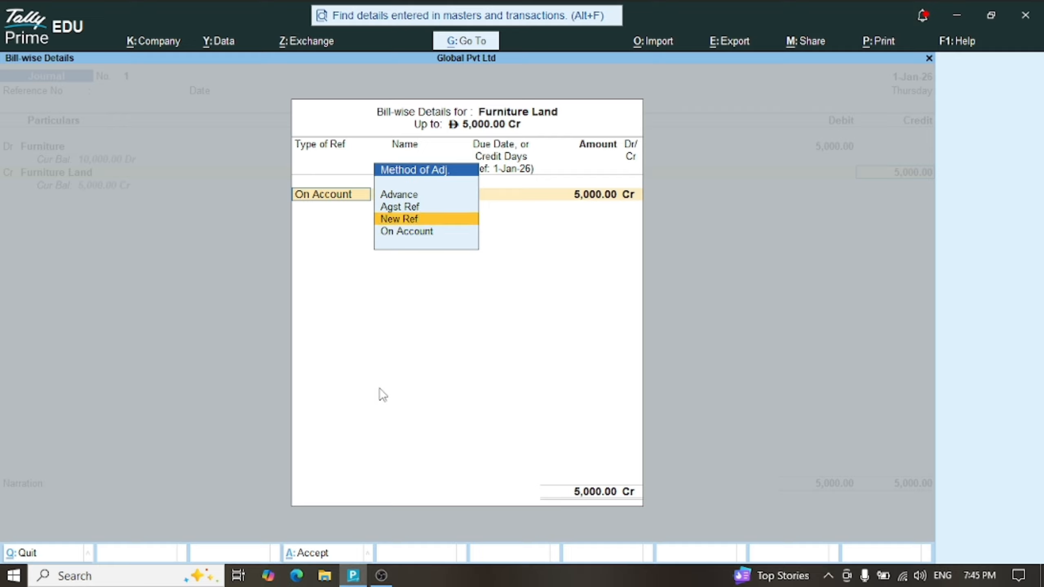
key(Return)
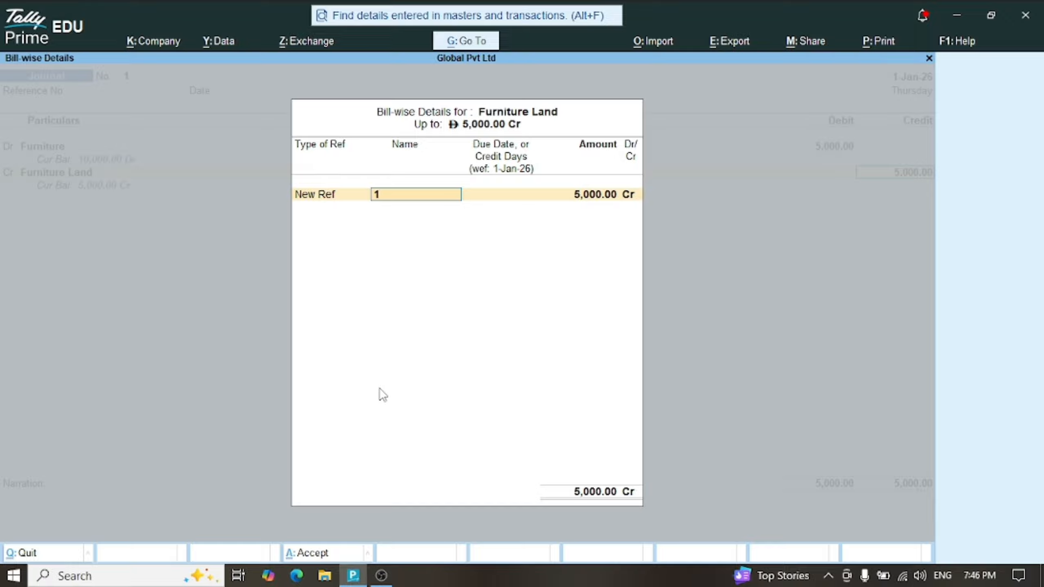
text(000)
key(Return)
key(Return)
key(Return)
key(Return)
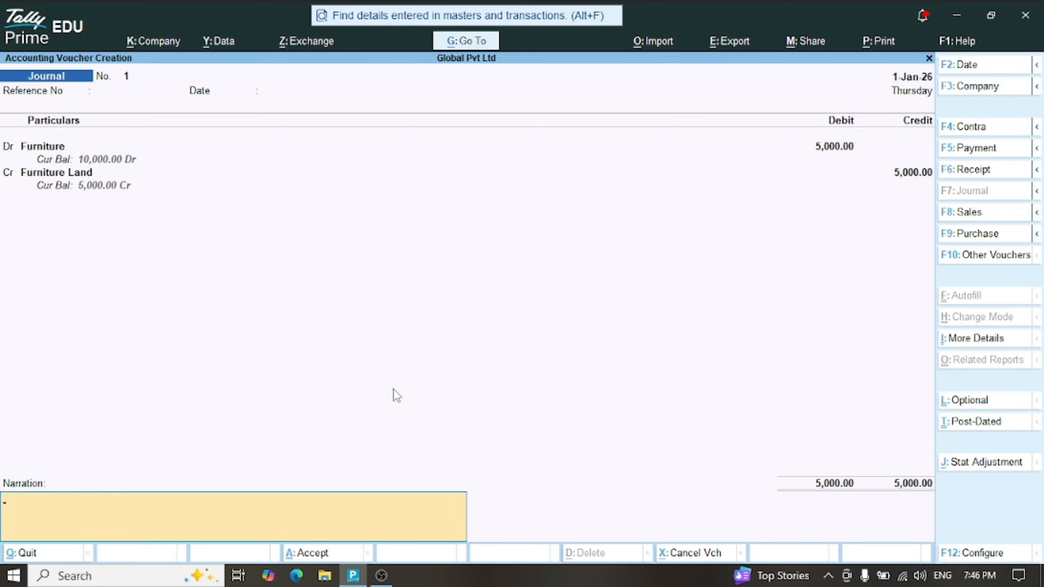
key(Return)
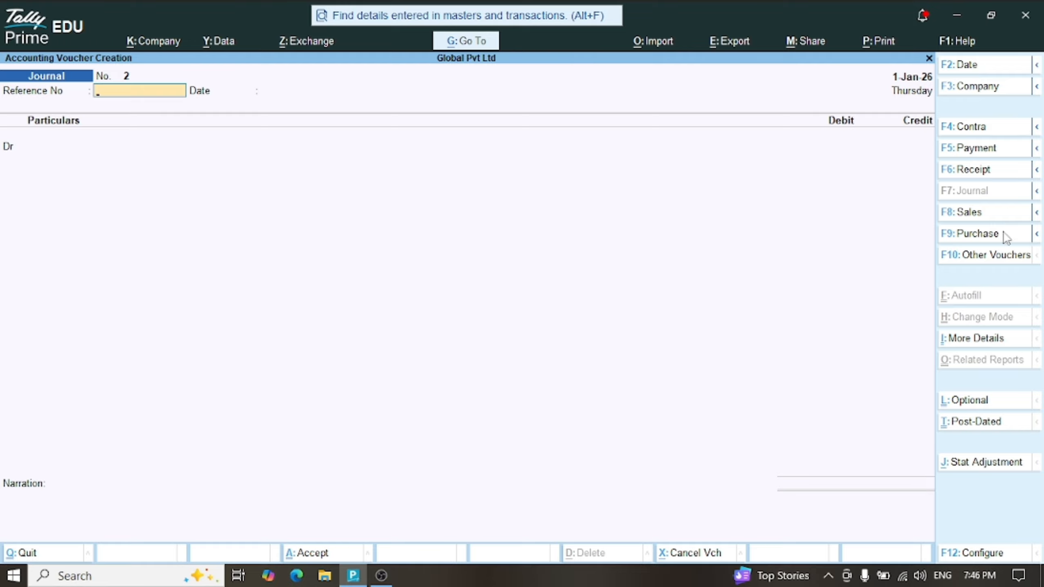
Start a purchase voucher with supplier invoice No. 1001 dated 1-Jan-26
click(978, 239)
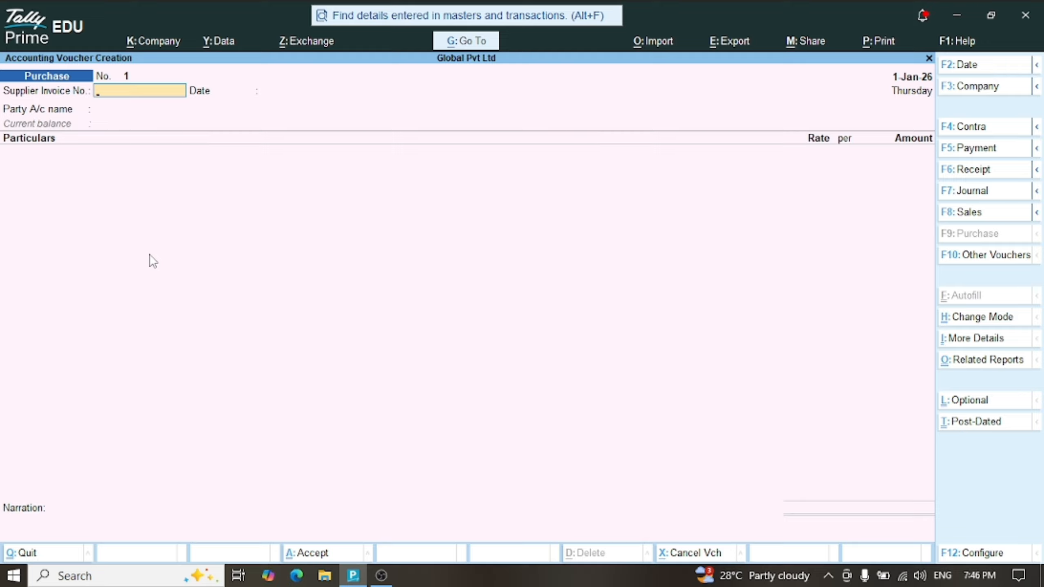
text(1001)
key(Return)
key(Return)
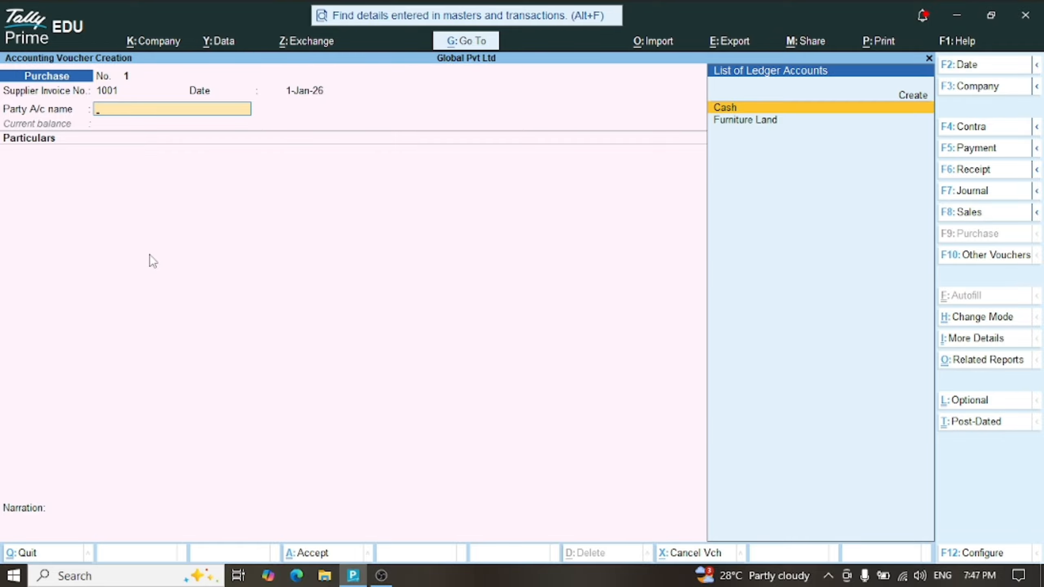
Set Cash as the party account and skip the receipt and order details
key(Return)
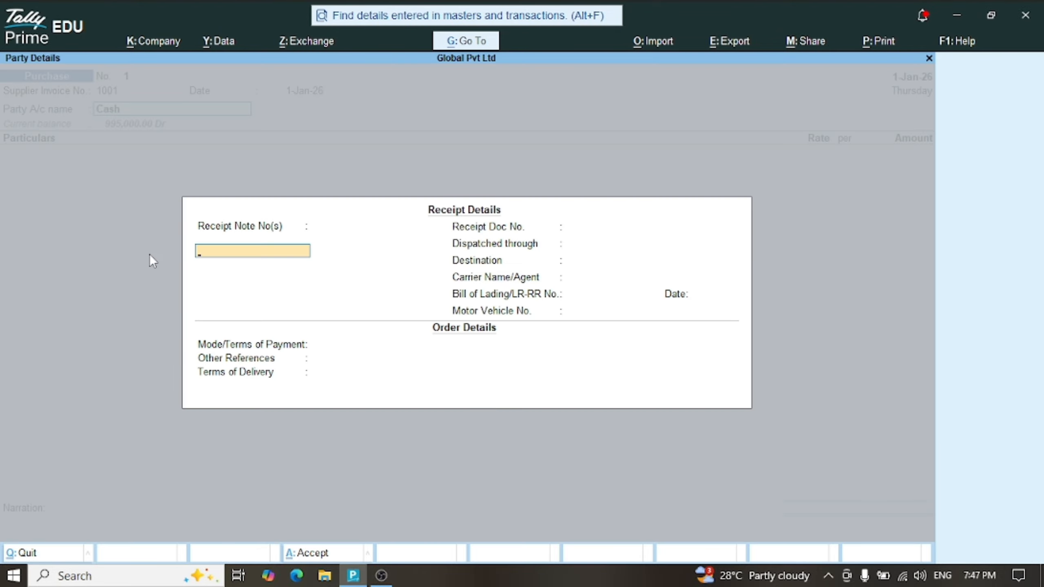
key(Return)
key(Return)
key(Return)
key(Return)
key(Return)
key(Return)
key(Return)
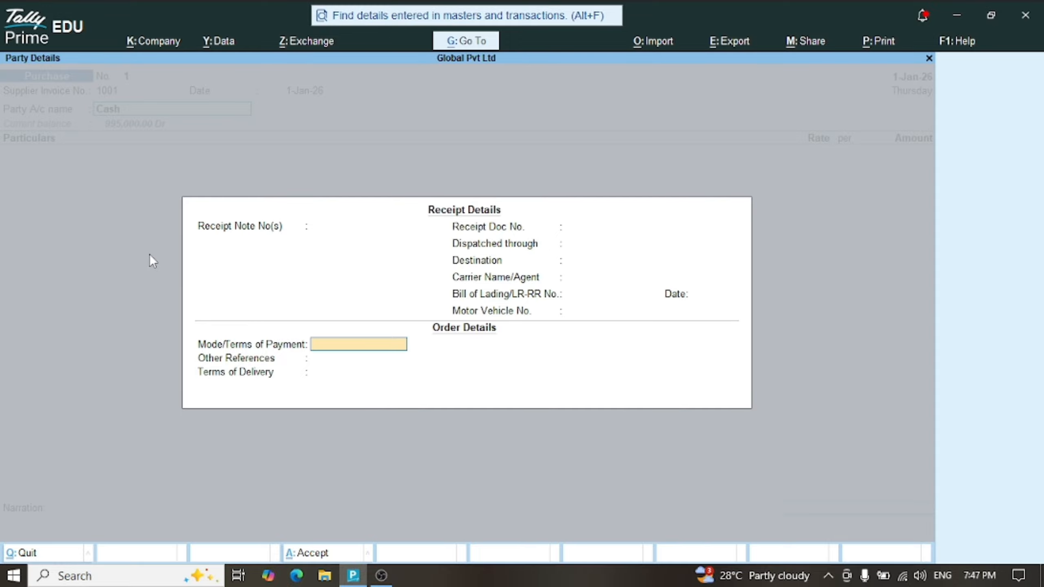
key(Return)
key(Return)
key(Return)
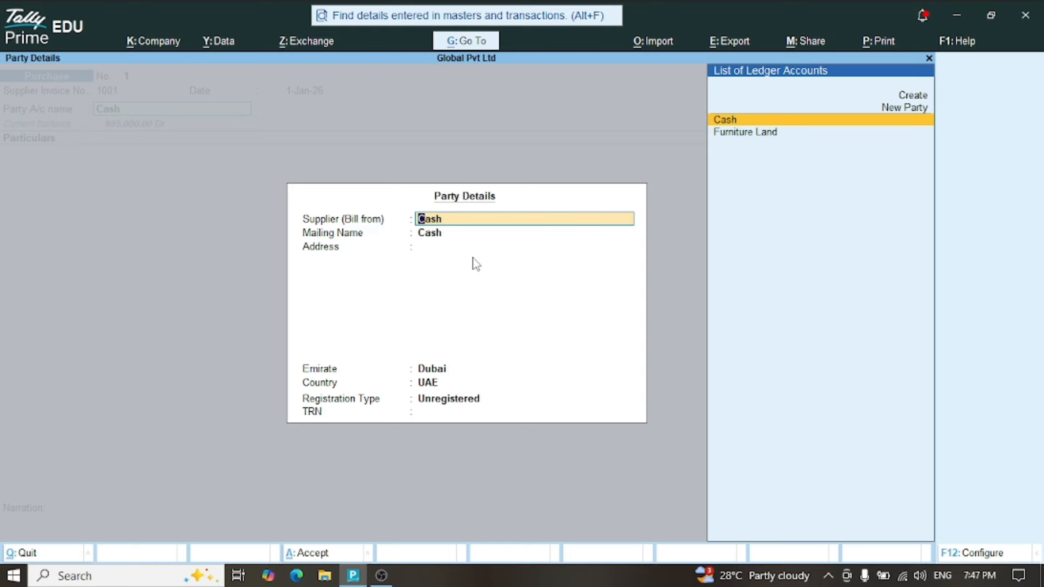
Make Best Computers the supplier, Regular registration type, with its TRN entered
key(BackSpace)
text(Best)
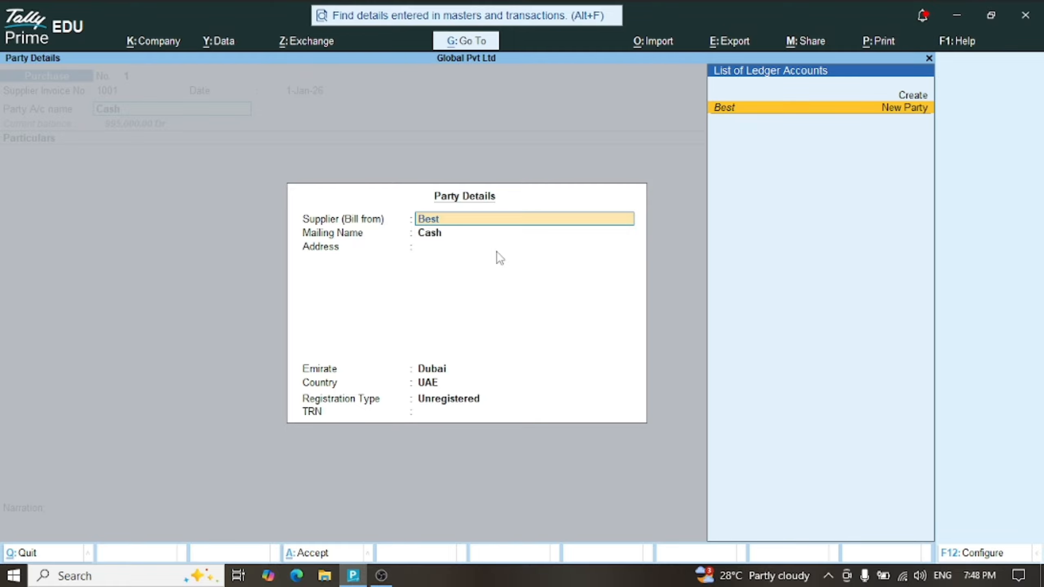
text( Computers)
key(Return)
key(Return)
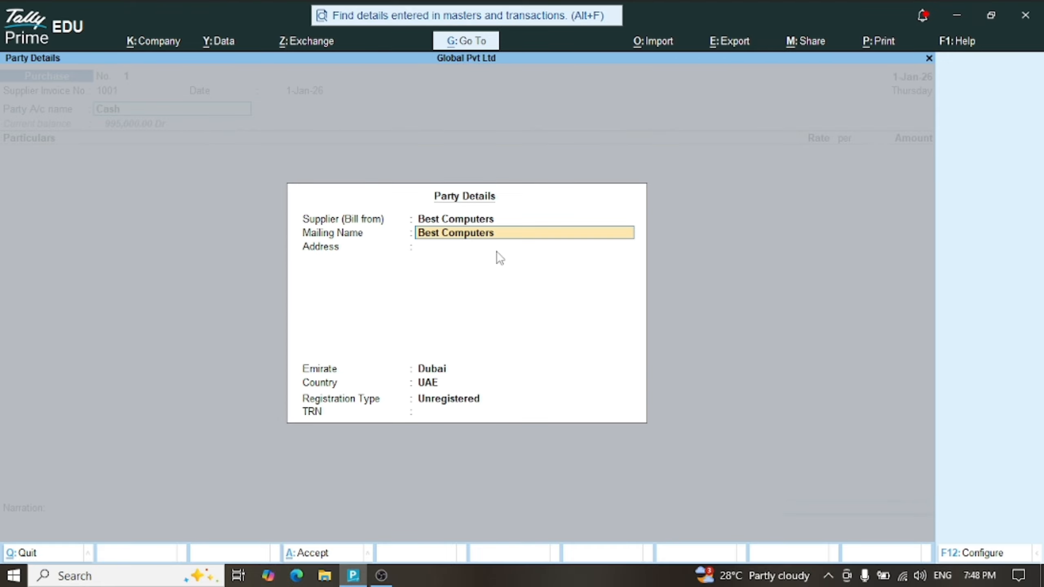
key(Return)
key(Return)
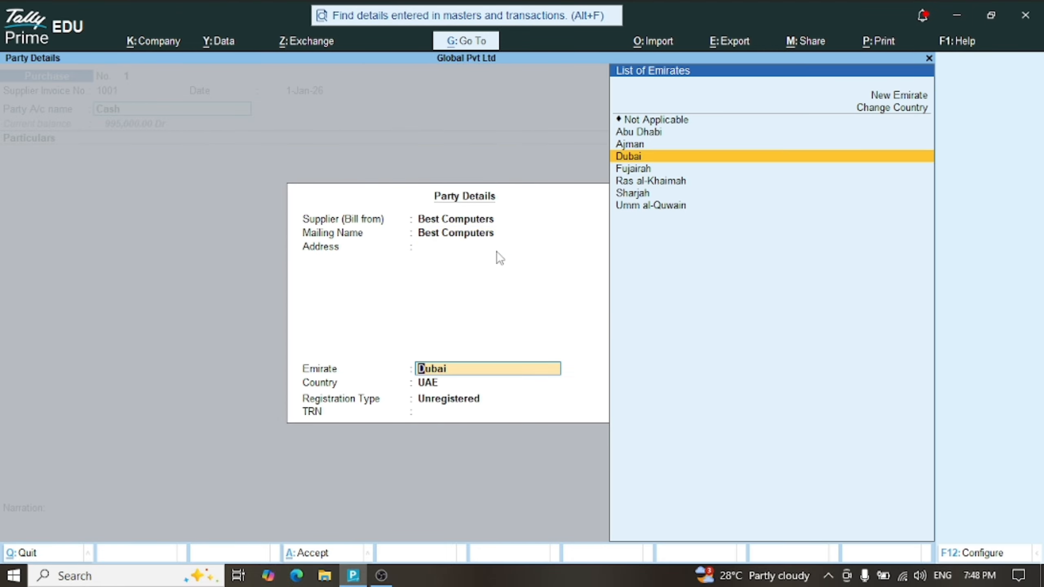
key(Return)
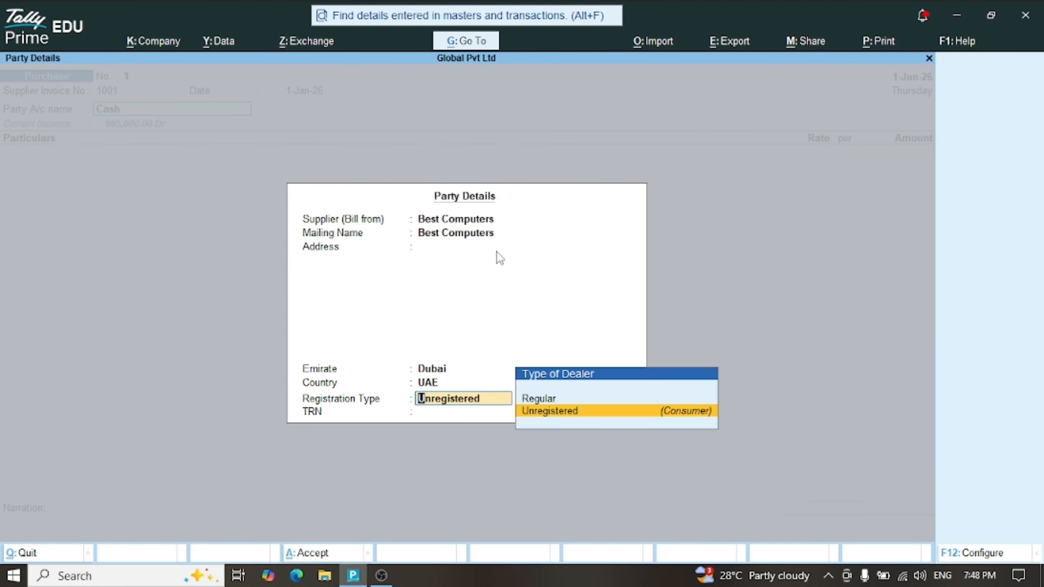
key(Up)
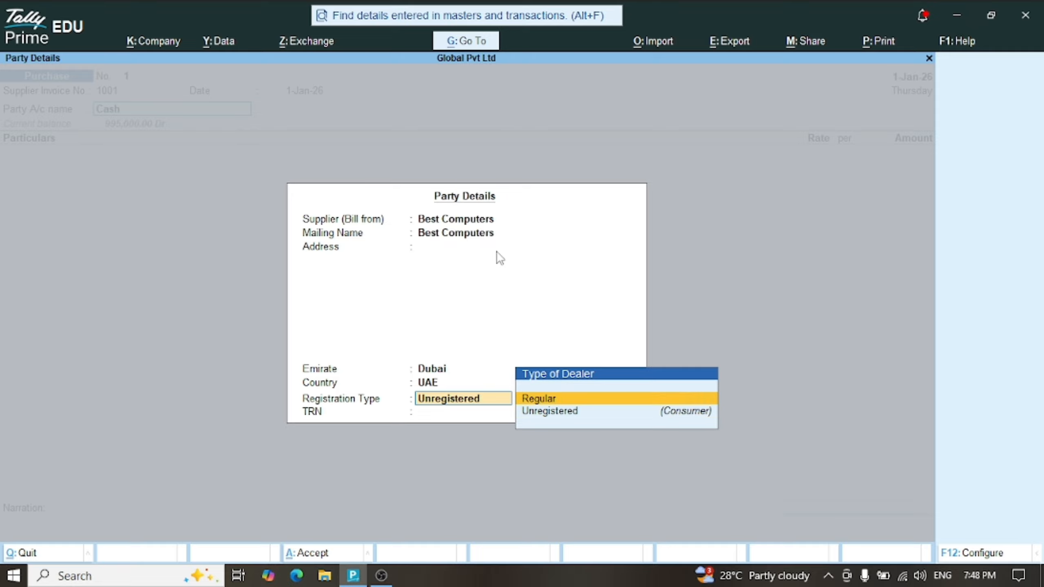
key(Return)
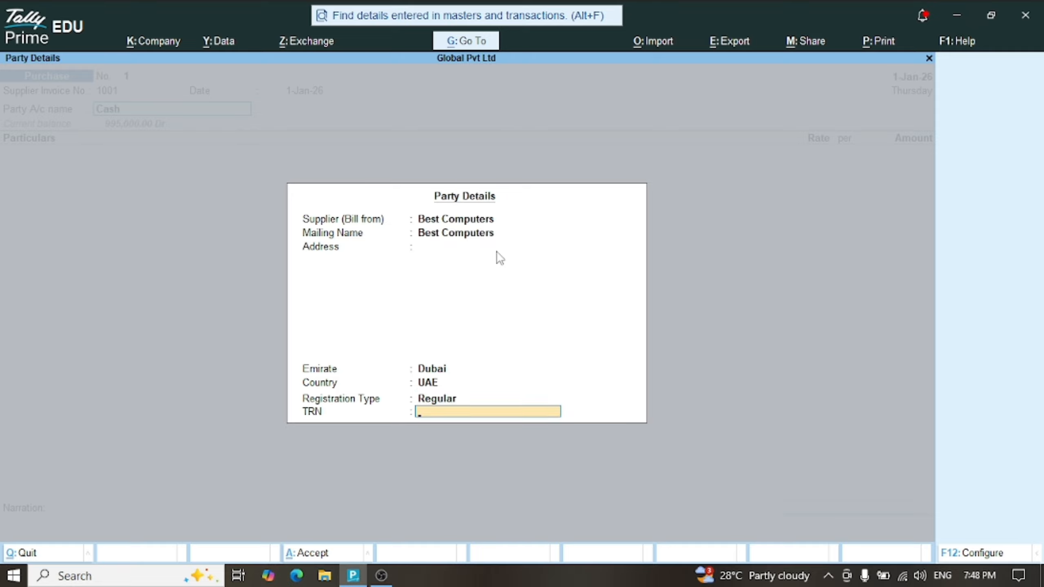
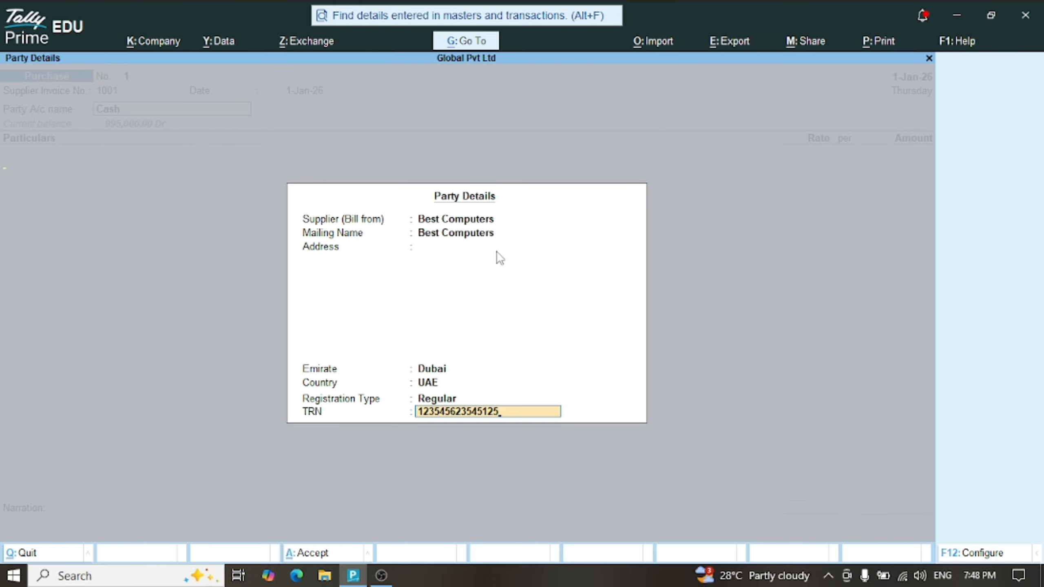
key(Return)
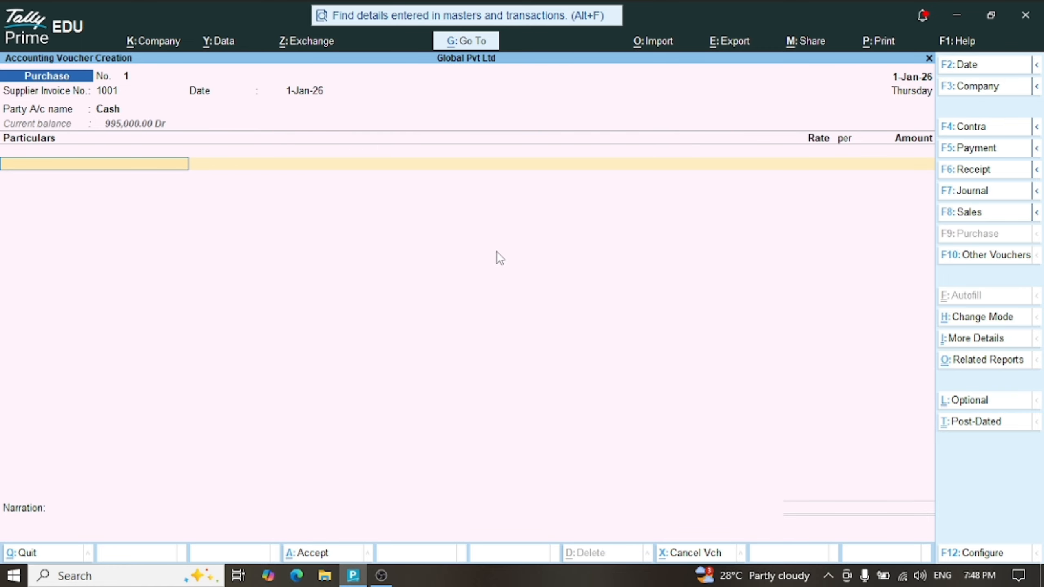
Create a Computer ledger under Fixed Assets, taxable at 5% for goods
key(Up)
key(Up)
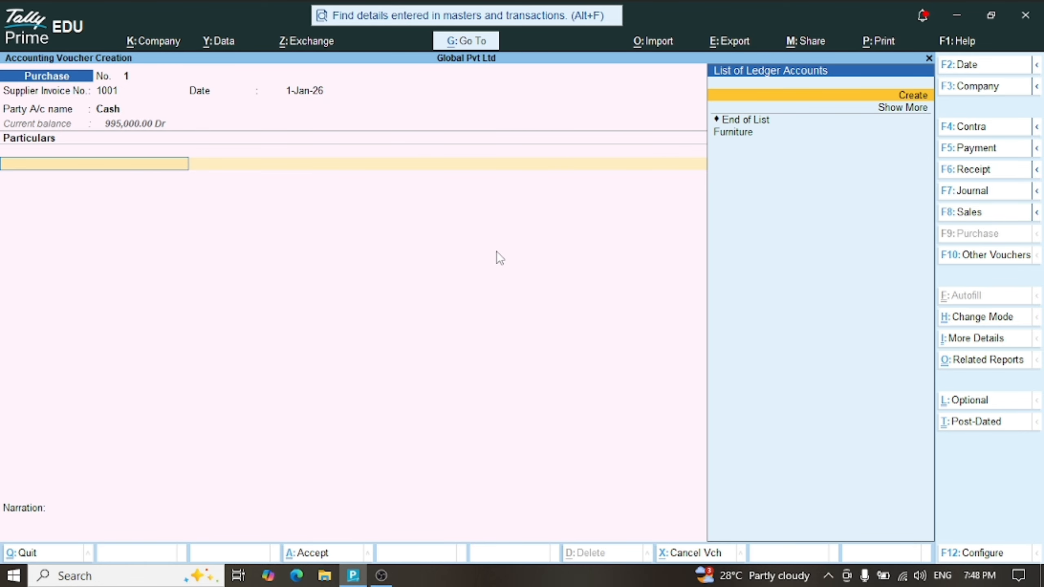
key(Return)
text(Com)
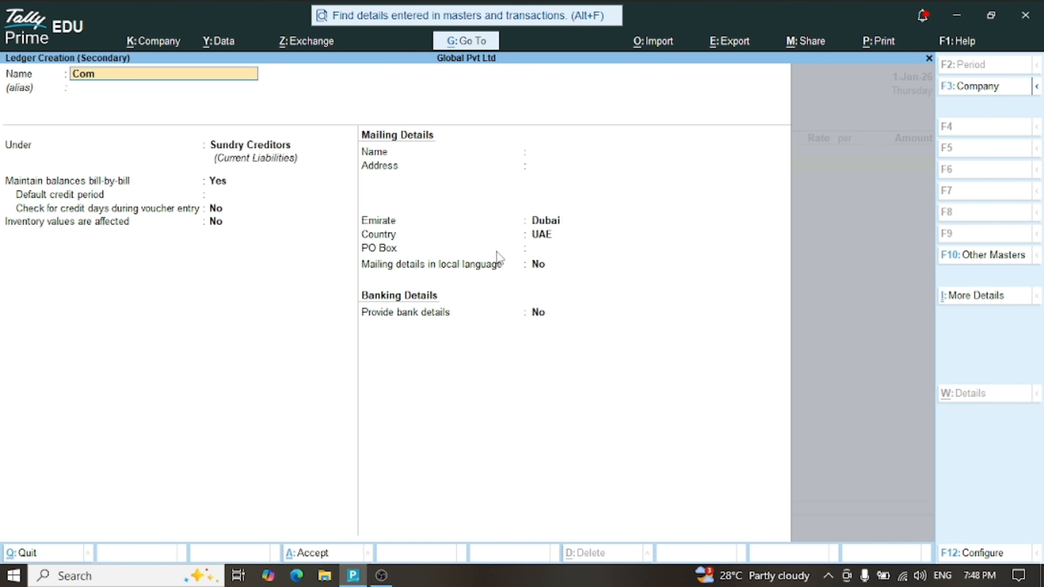
text(puter)
key(Return)
key(Return)
text(Fi)
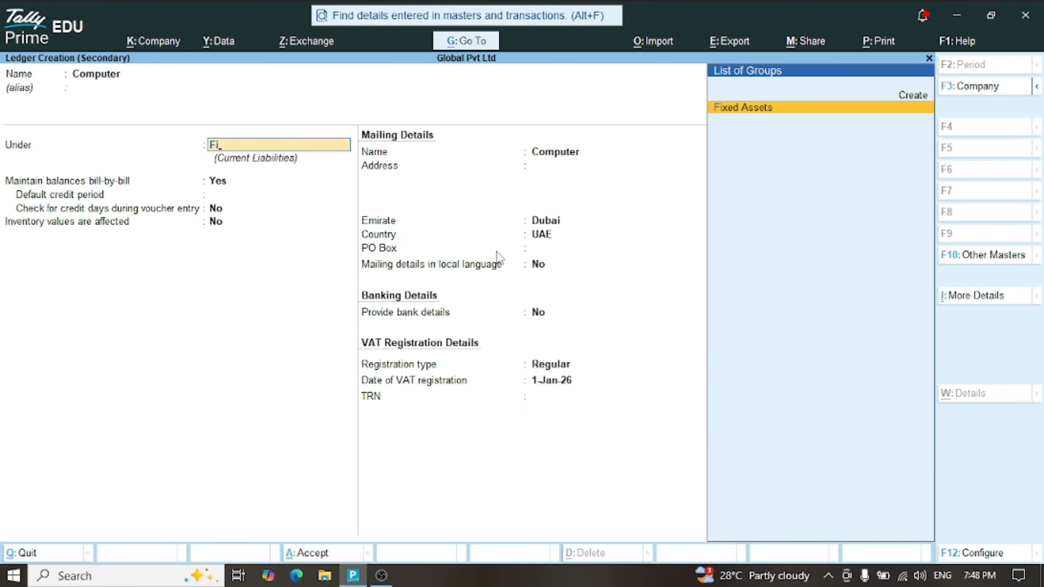
key(Return)
key(Return)
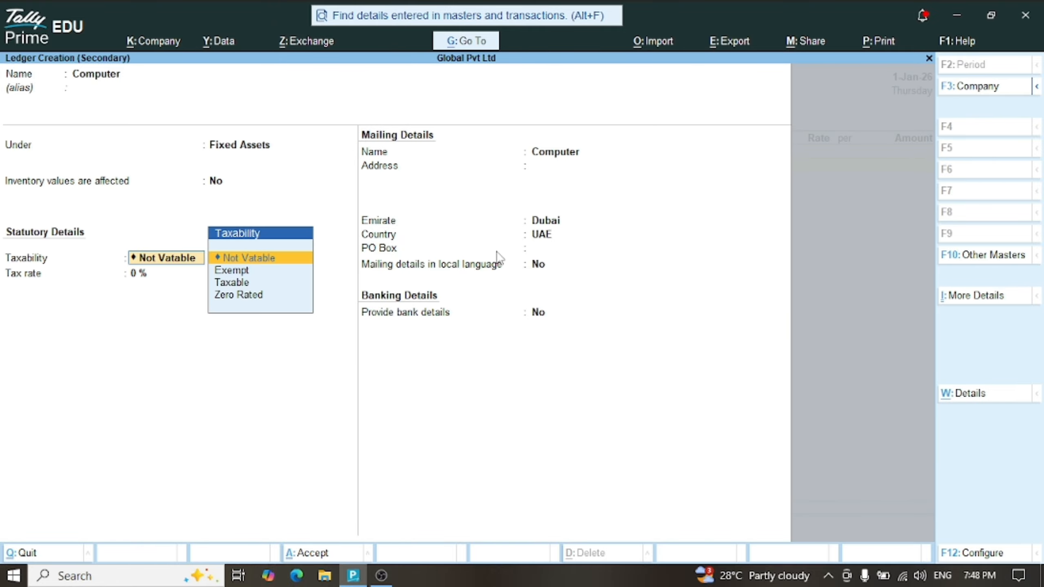
key(Down)
key(Down)
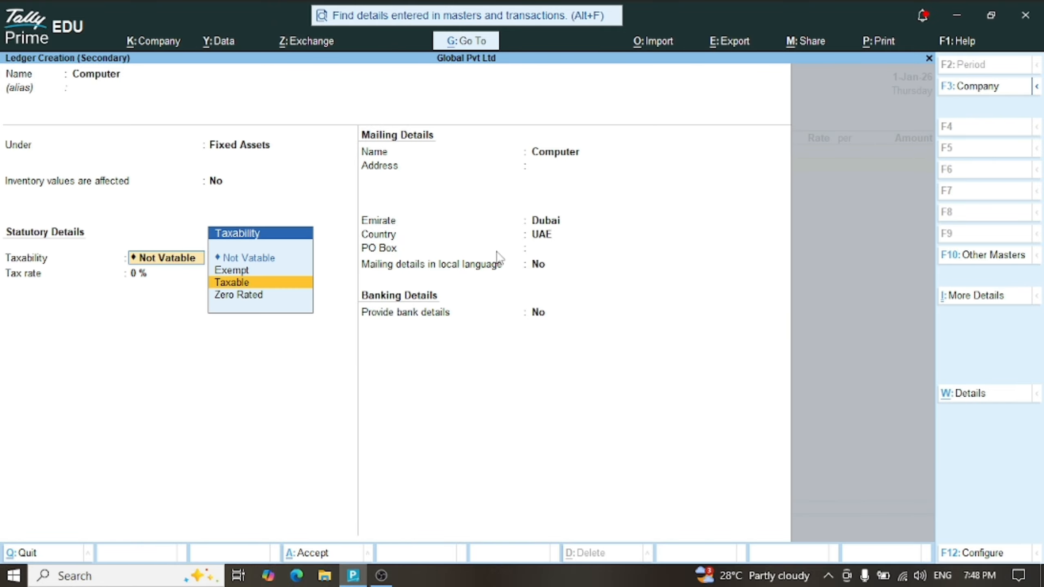
key(Return)
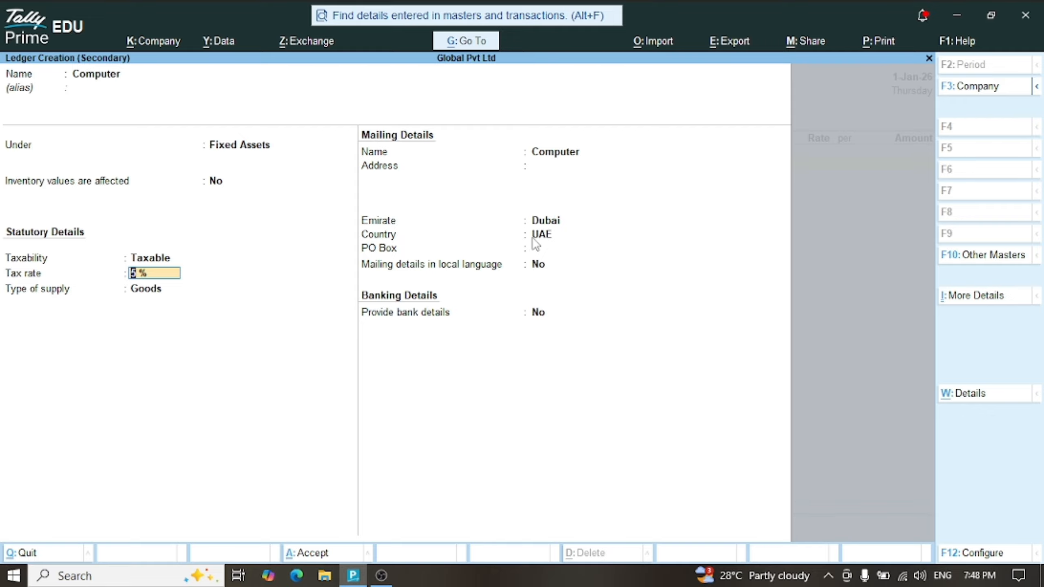
key(Return)
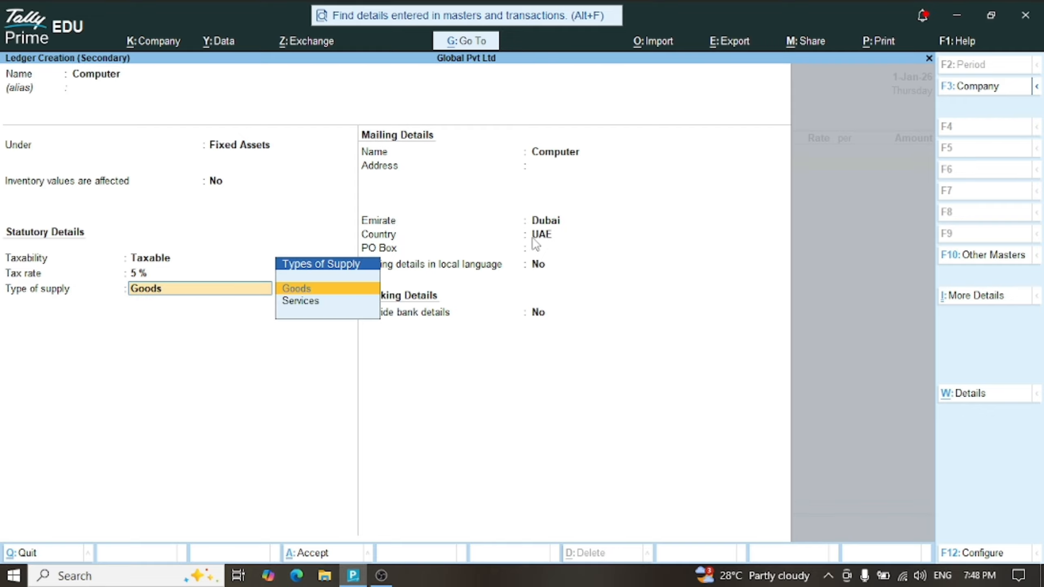
key(Return)
key(Return)
key(Return)
key(Return)
key(Return)
key(Return)
key(Return)
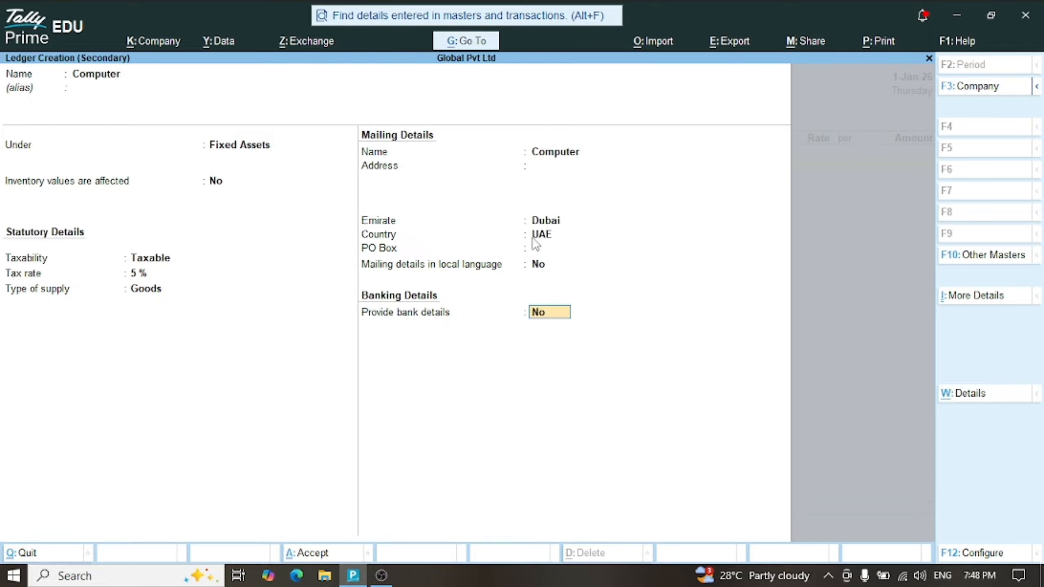
key(Return)
key(Return)
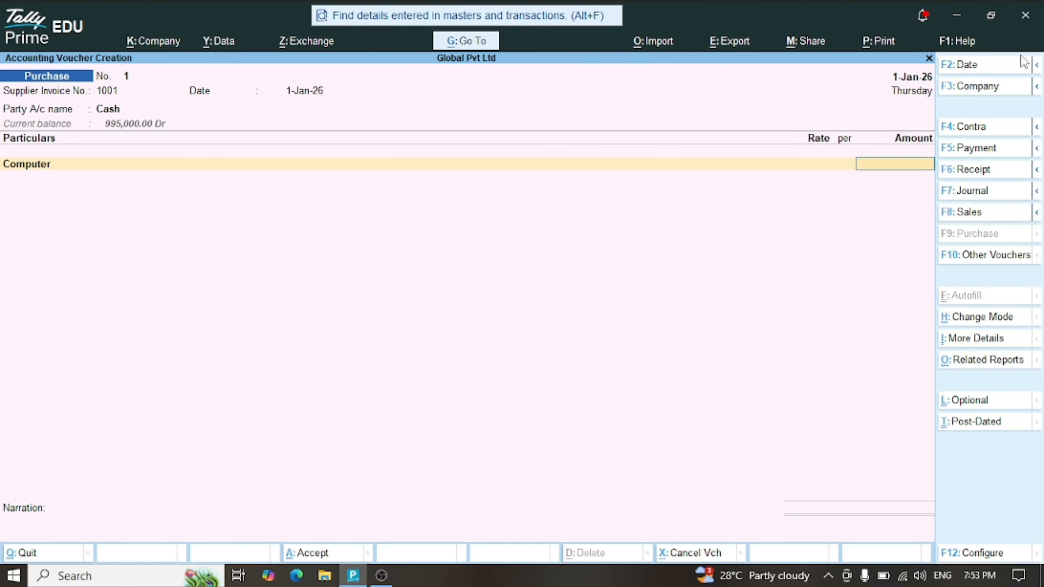
Enter 10,000.00 as the Computer amount on purchase voucher 1
text(10000)
key(Return)
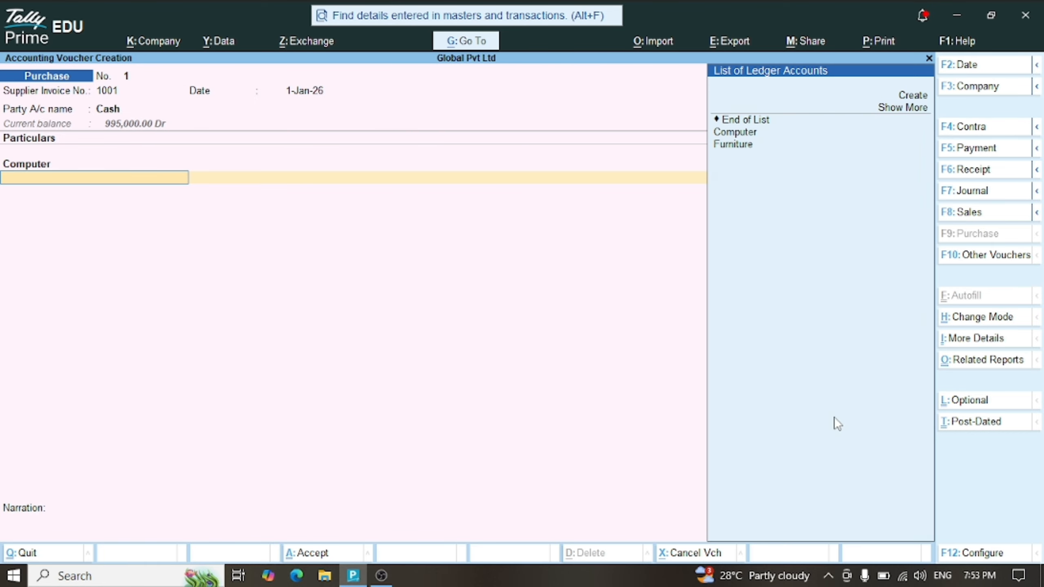
key(Up)
key(Up)
key(Up)
key(Up)
key(Up)
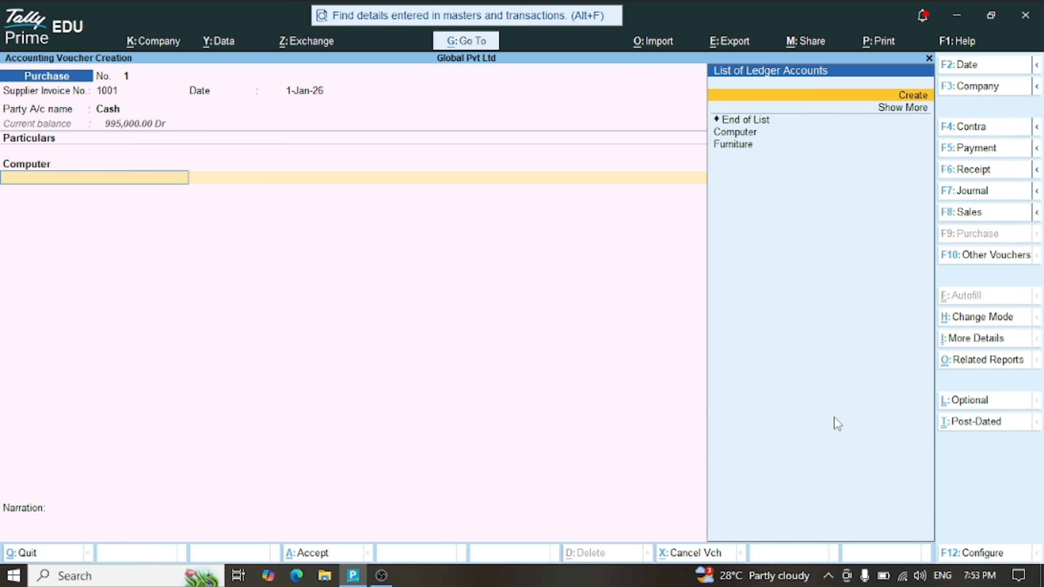
Create an Input Vat ledger under Duties & Taxes, duty type VAT, rounding Not Applicable
key(Return)
text(In)
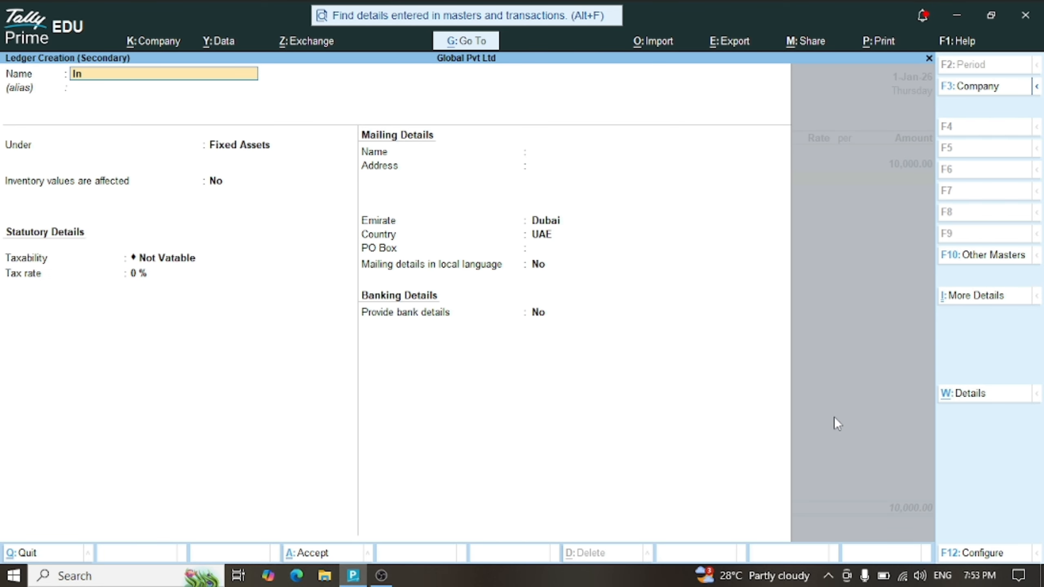
text(put Vat)
key(Return)
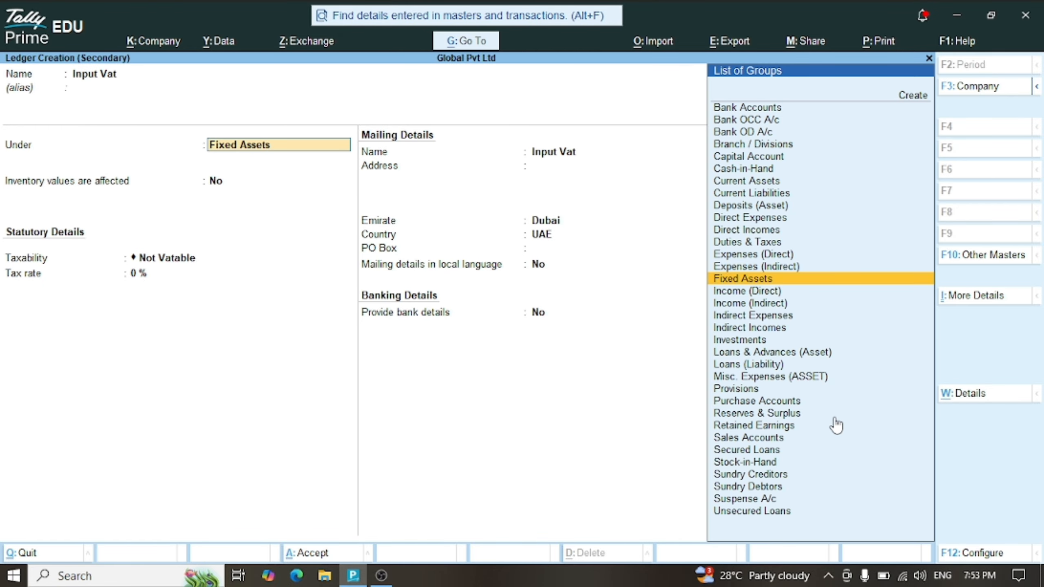
text(Du)
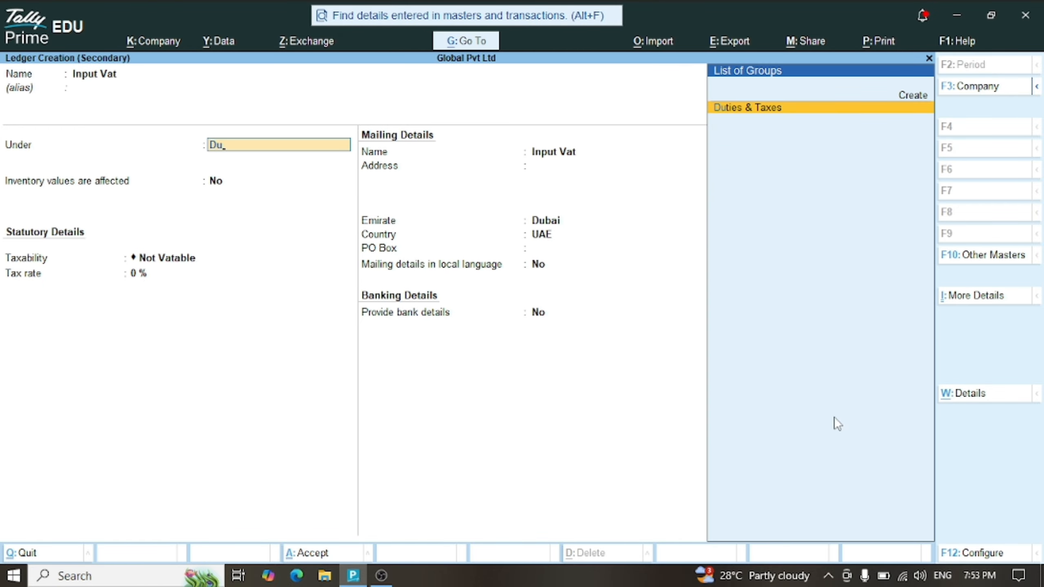
key(Return)
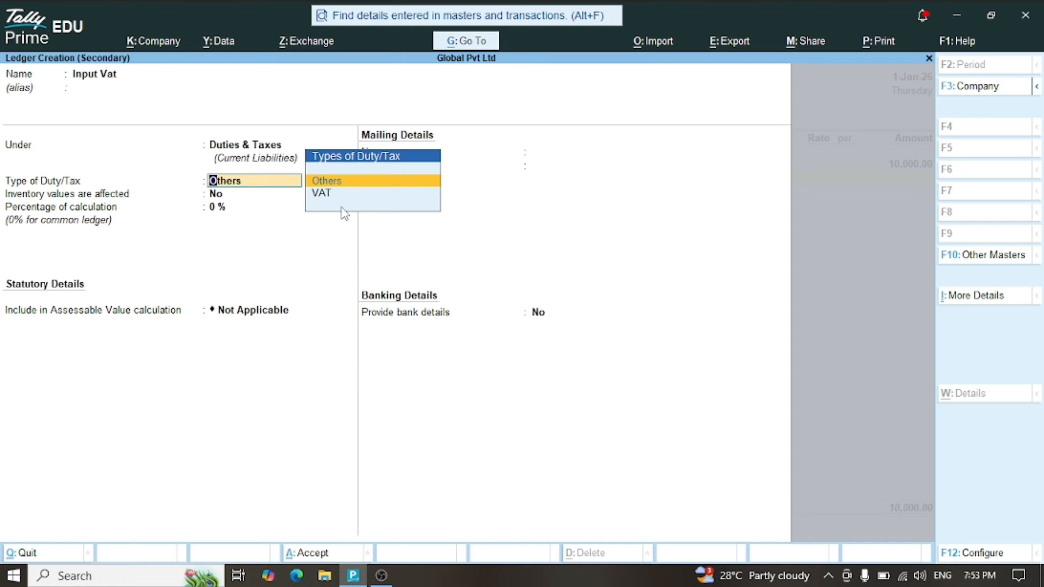
key(Down)
key(Return)
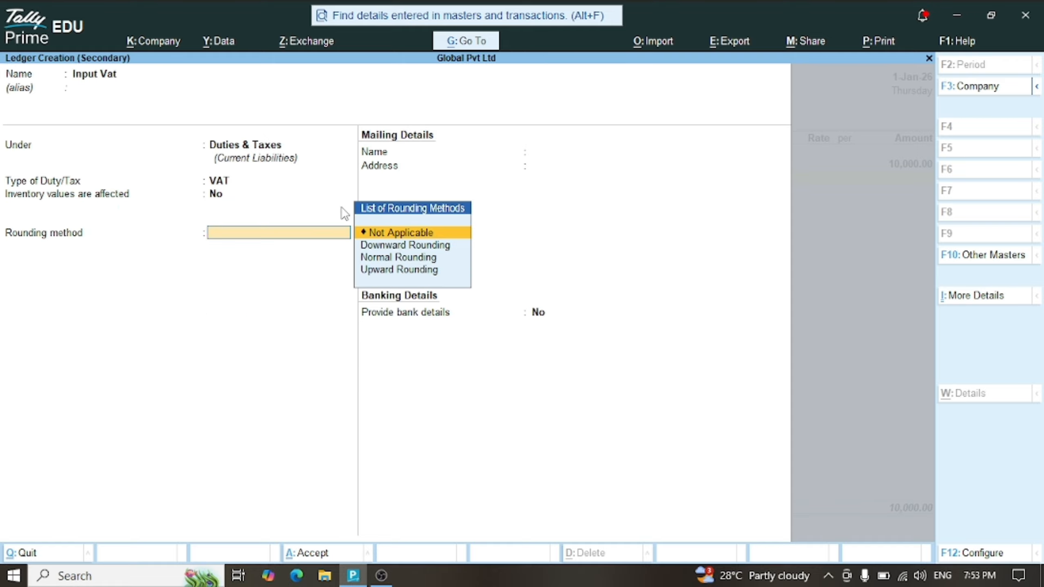
key(Return)
key(Return)
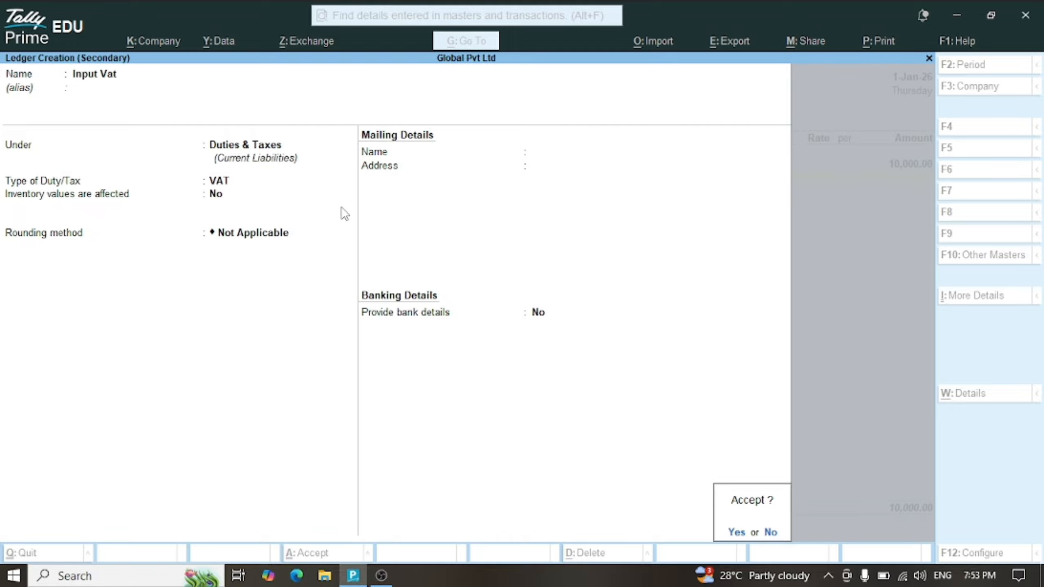
key(Return)
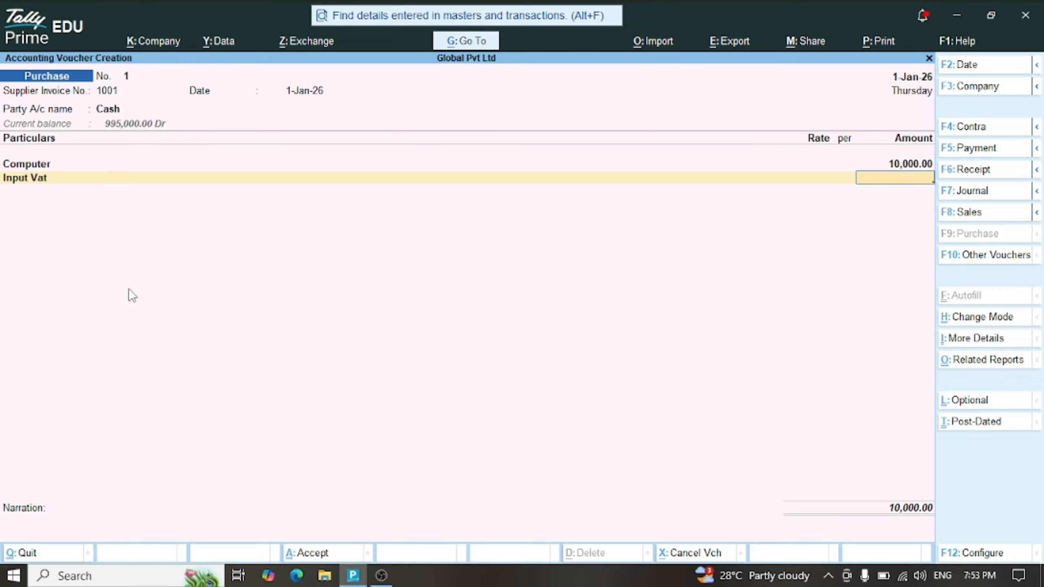
Go back to the Computer line and open the Computer ledger for alteration
key(BackSpace)
key(BackSpace)
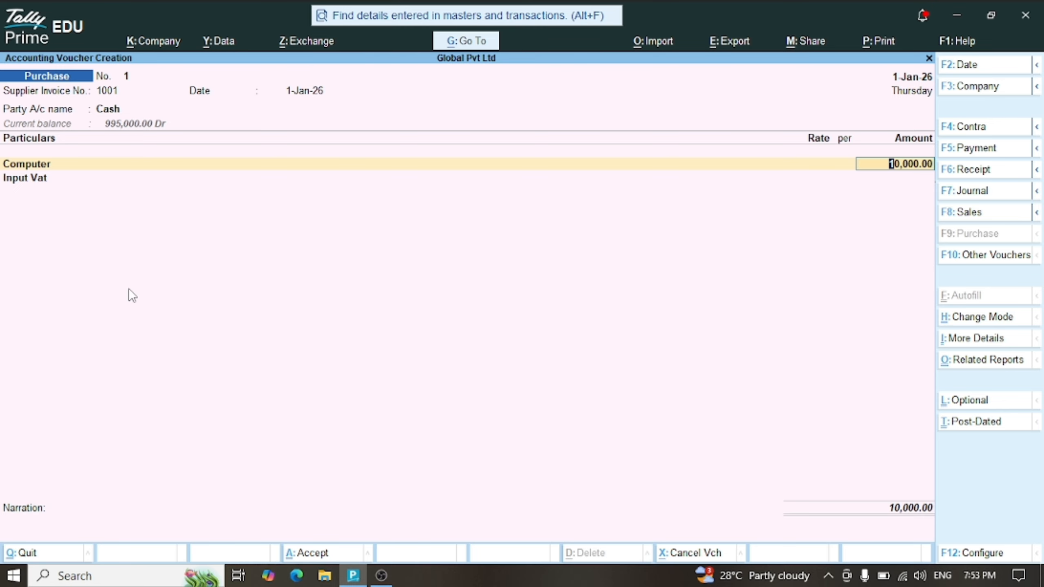
key(BackSpace)
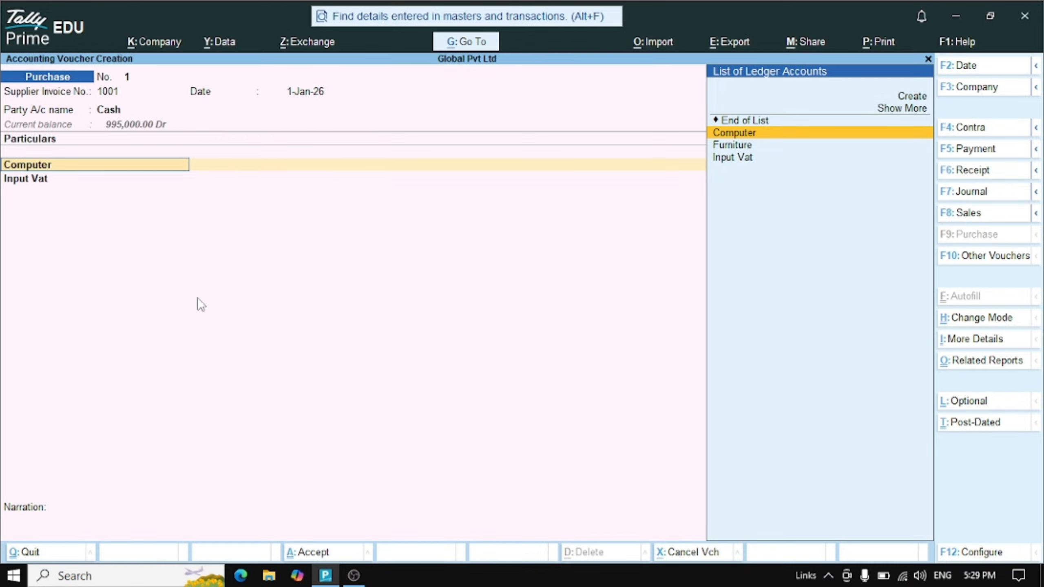
key(ctrl+Return)
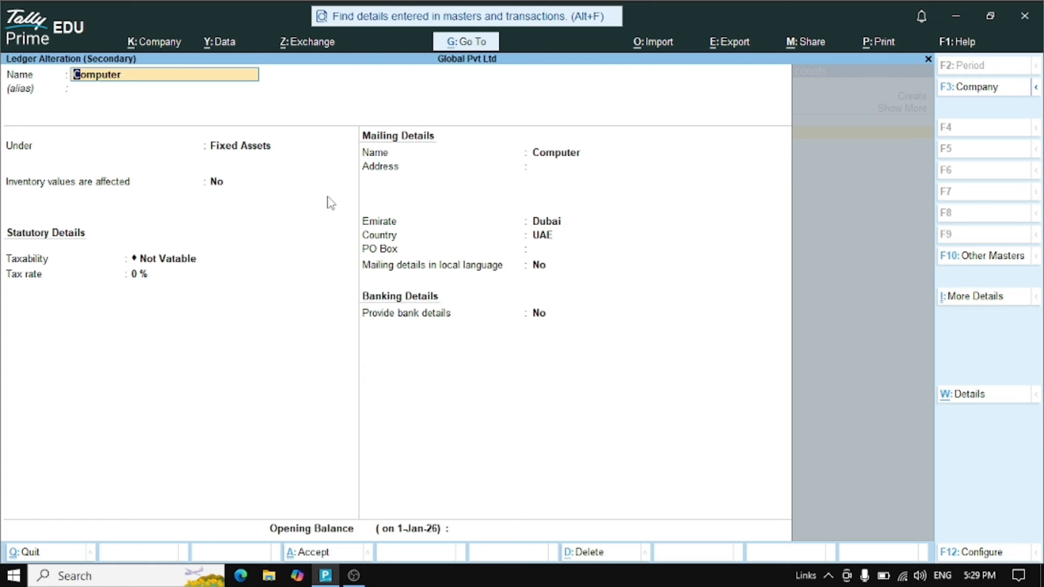
Change the Computer ledger's taxability to Taxable, keeping 5% and Goods
key(Return)
key(Return)
key(Return)
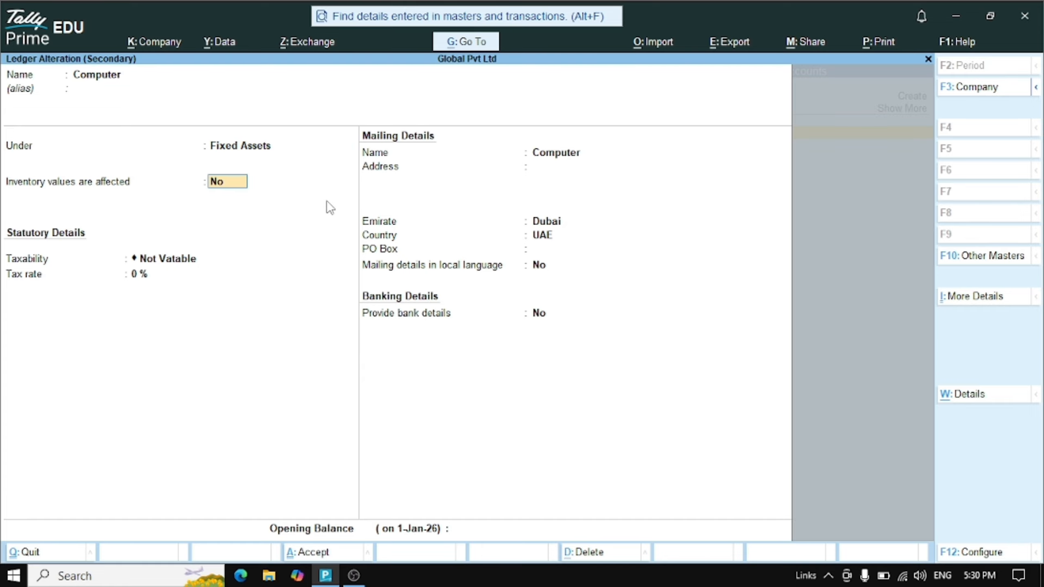
key(Return)
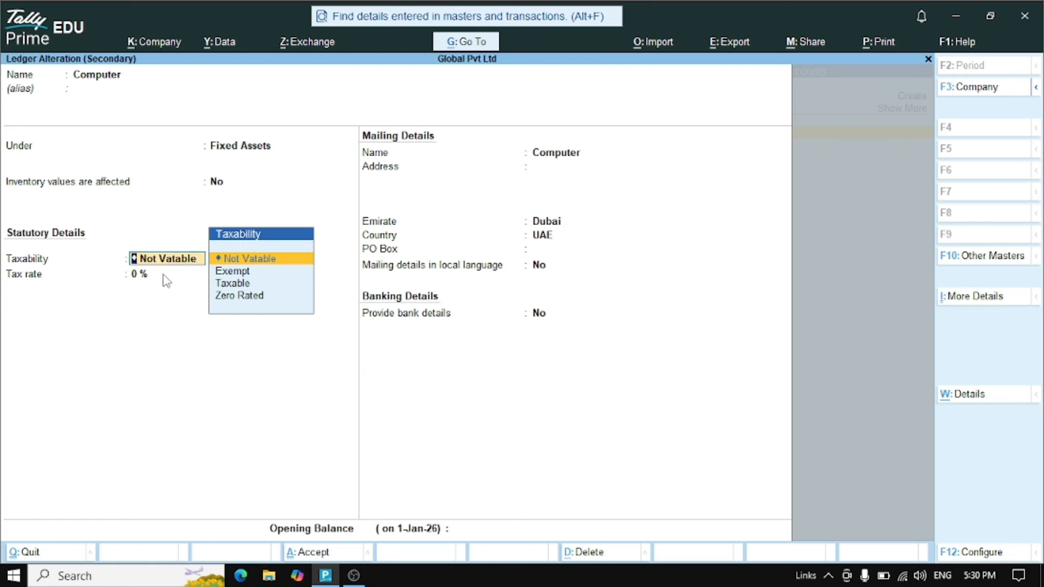
key(Down)
key(Down)
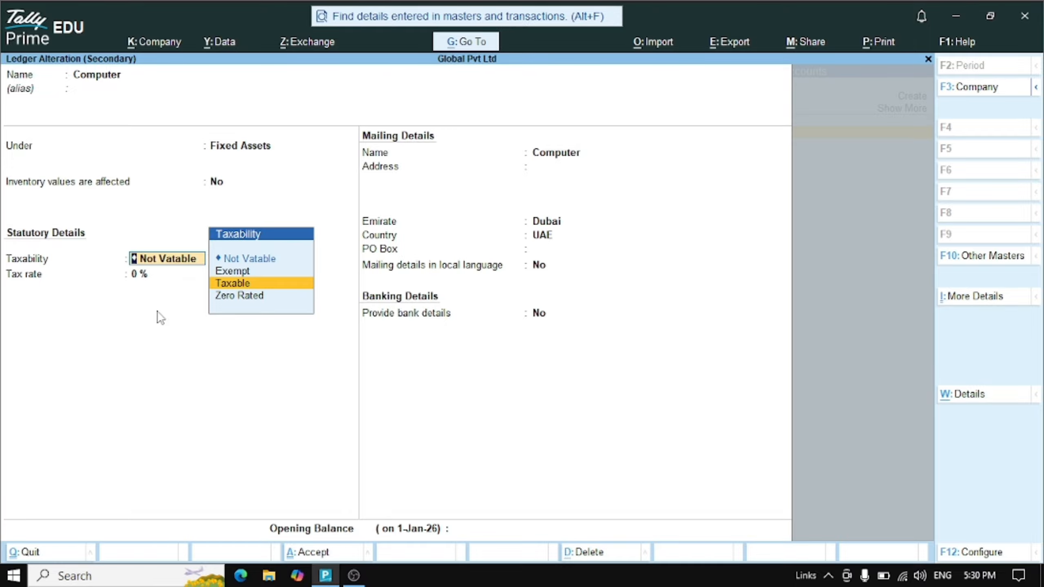
key(Return)
key(Return)
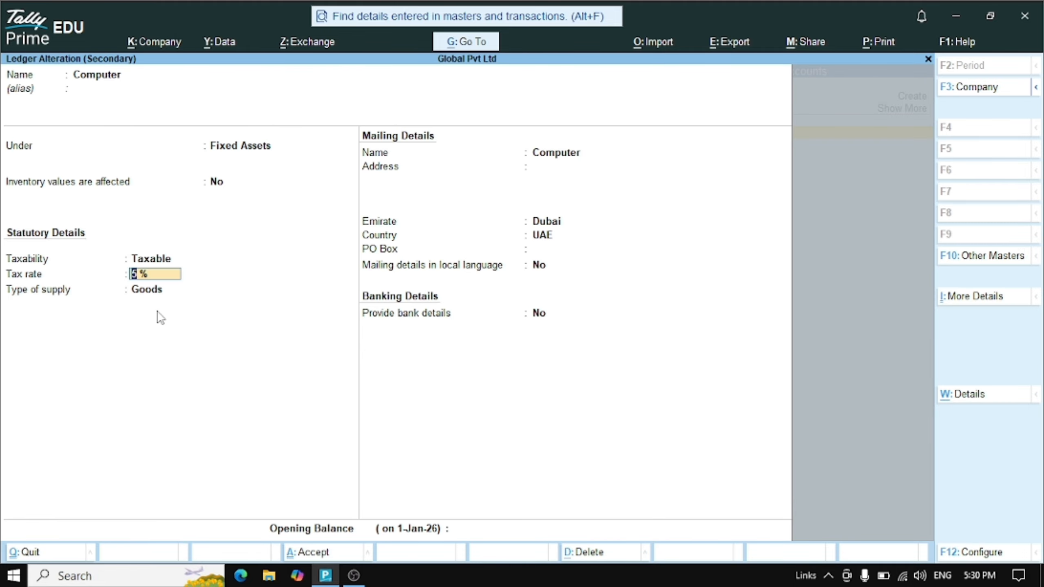
key(Return)
key(Return)
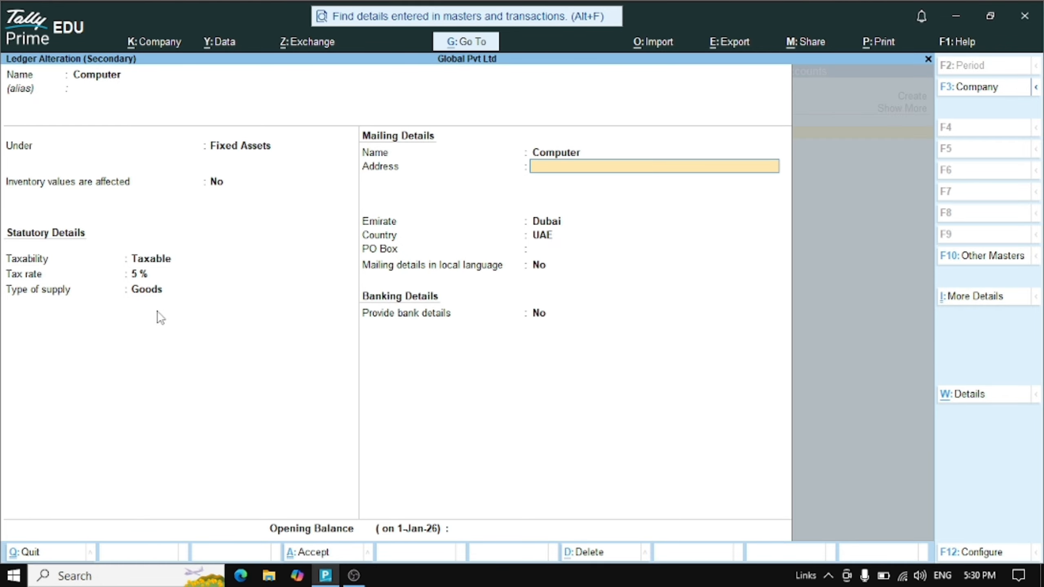
key(Return)
key(Return)
key(Return)
key(Return)
key(Return)
key(Return)
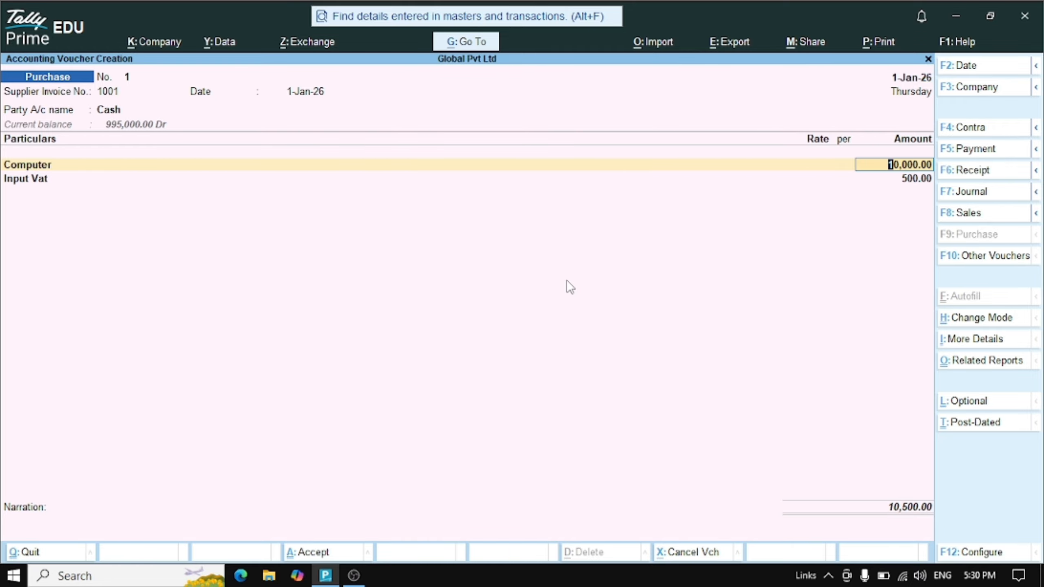
Accept the 500.00 Input Vat line and save purchase voucher 1 at 10,500.00
key(Return)
key(Return)
key(Return)
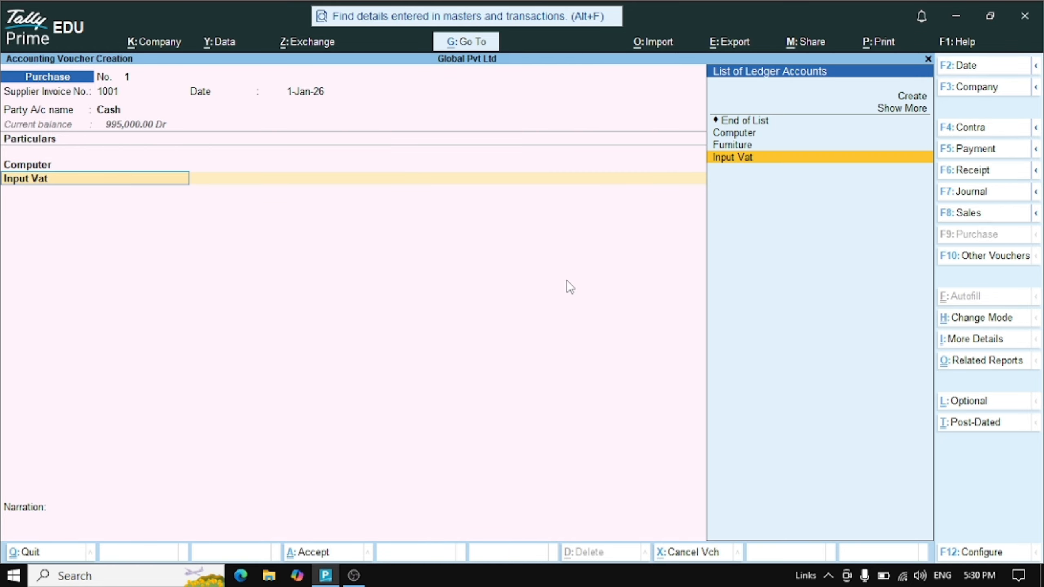
key(Return)
key(Return)
key(Return)
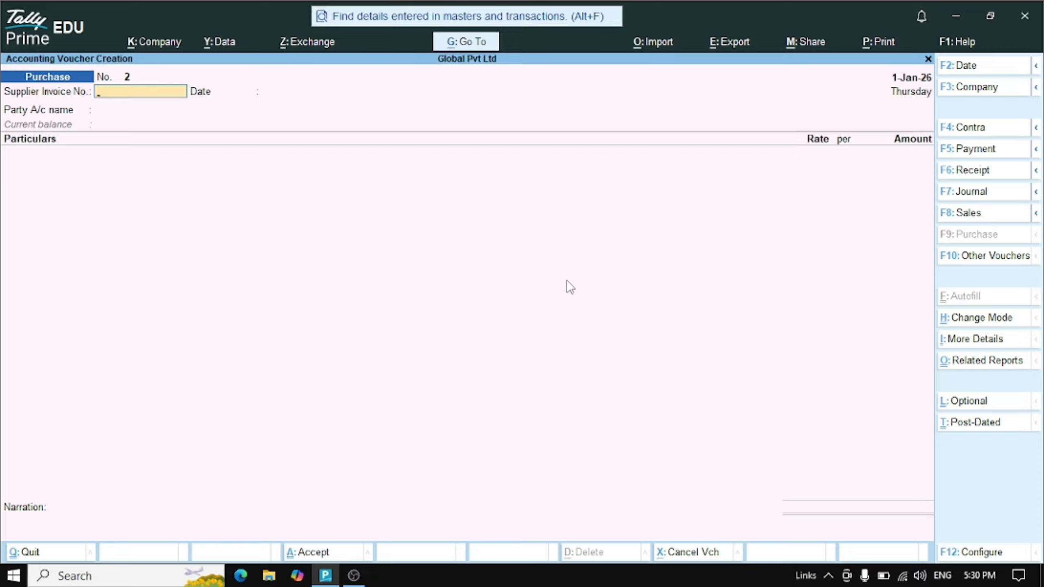
Enter supplier invoice number 1003 on purchase voucher 2, keeping the date
text(1003)
key(Return)
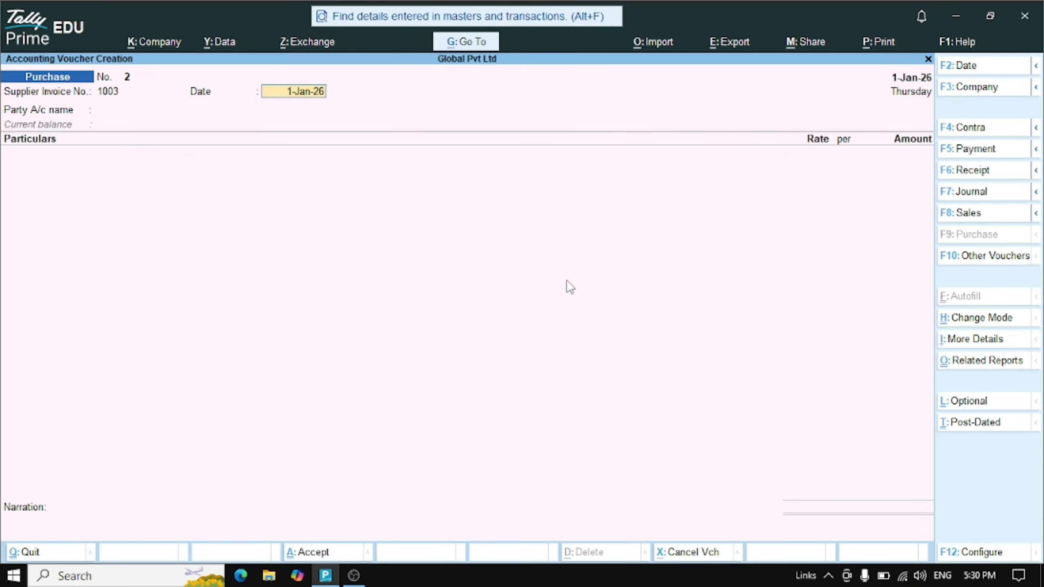
key(Return)
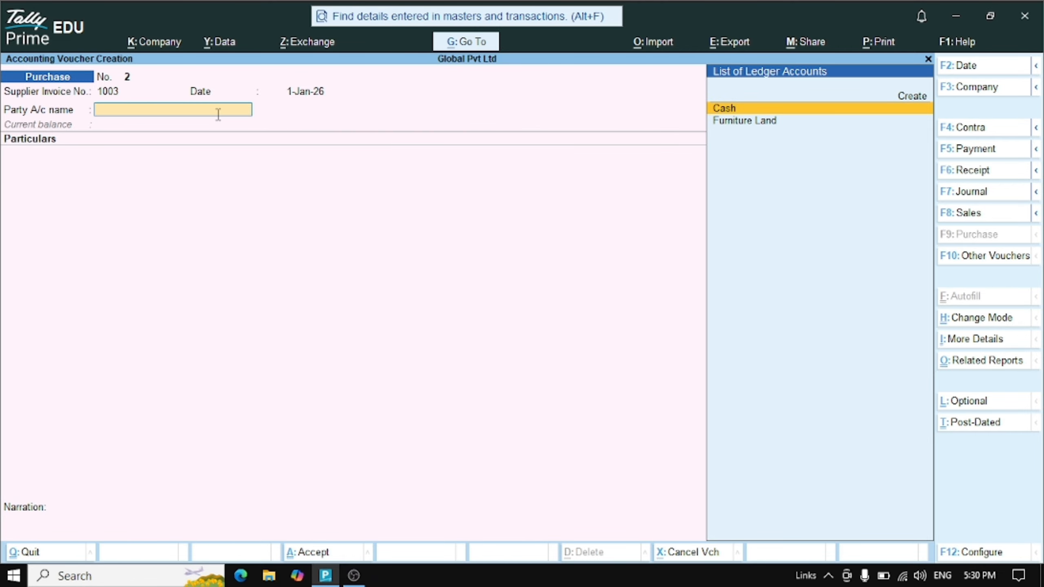
Create the party ledger Best Computers under Sundry Creditors with its TRN
key(Up)
key(Return)
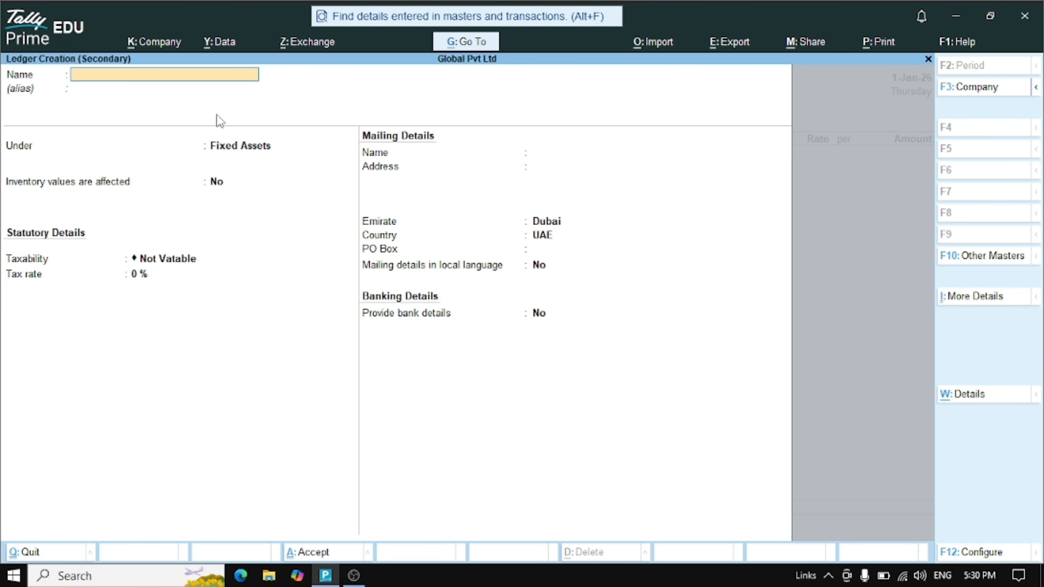
text(Best Computers)
key(Return)
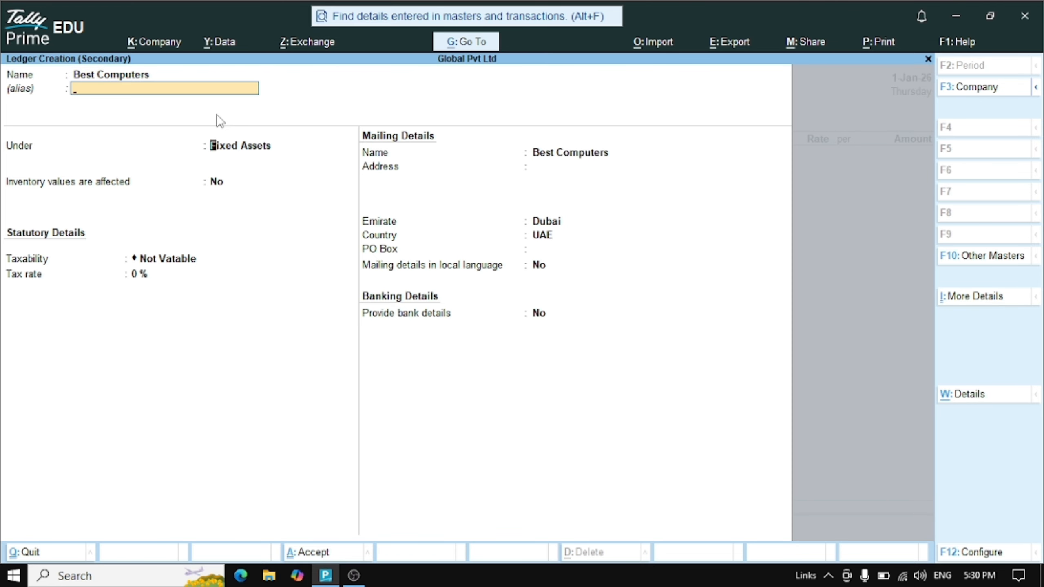
text(Su)
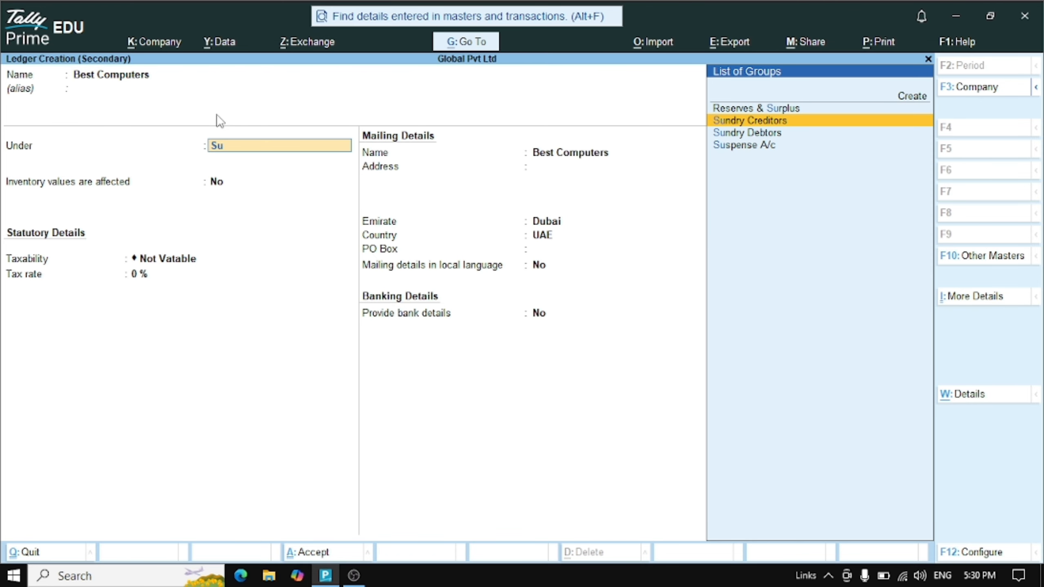
key(Return)
key(Return)
key(Return)
key(Return)
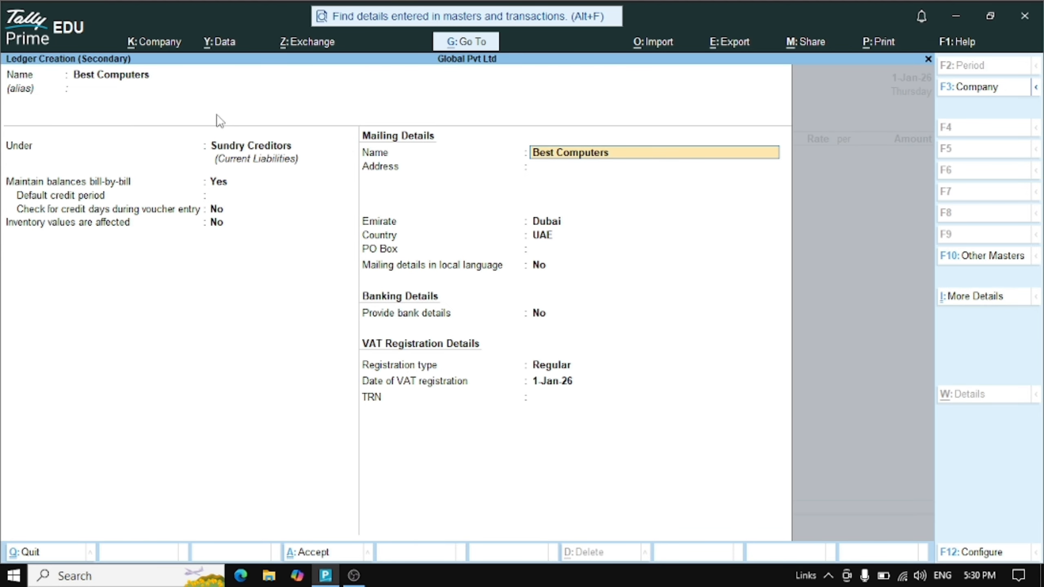
key(Return)
key(Return)
key(Return)
key(Return)
key(Return)
key(Return)
key(Return)
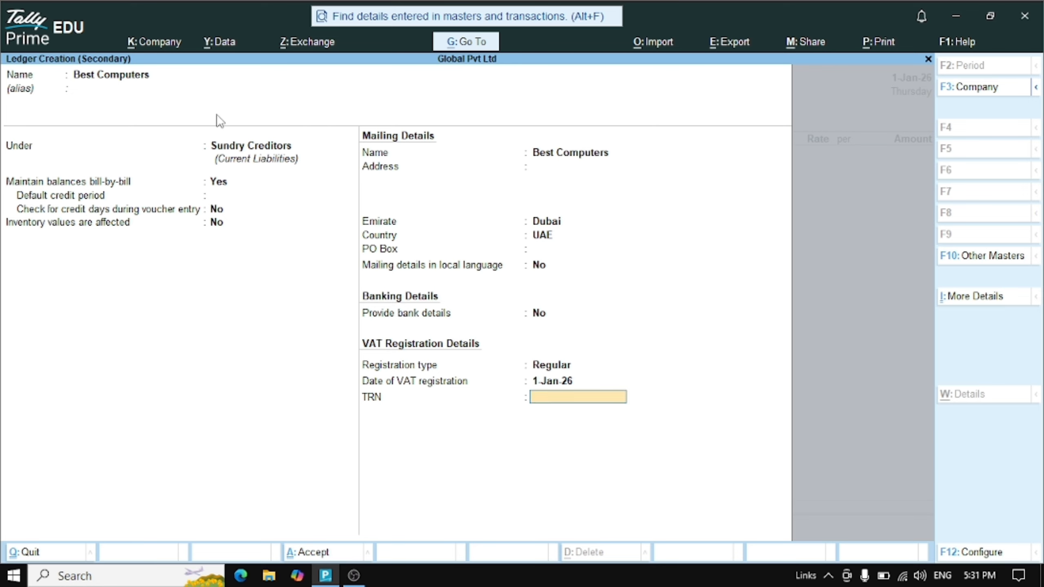
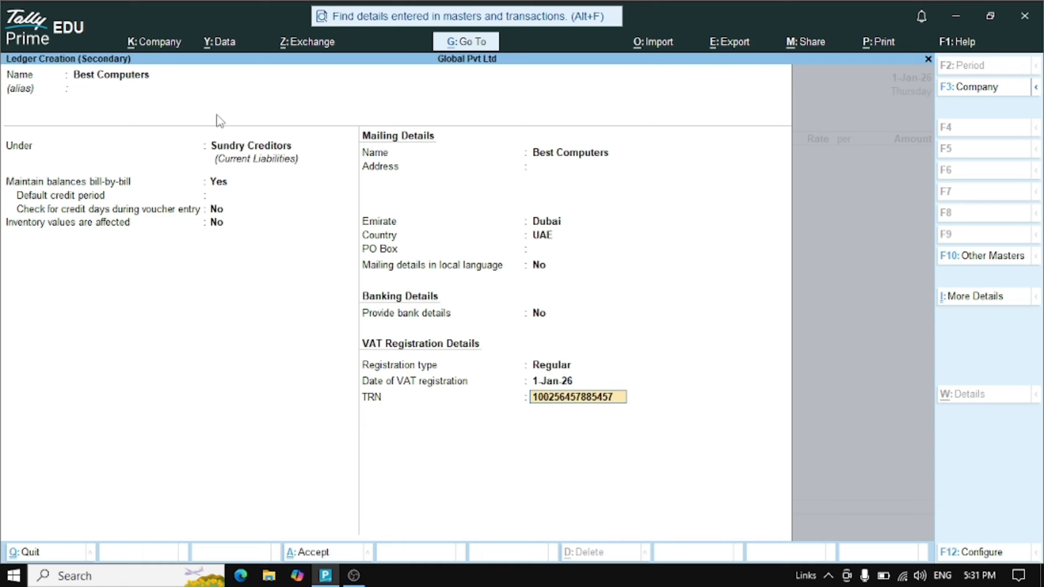
key(Return)
key(Return)
key(Return)
key(Return)
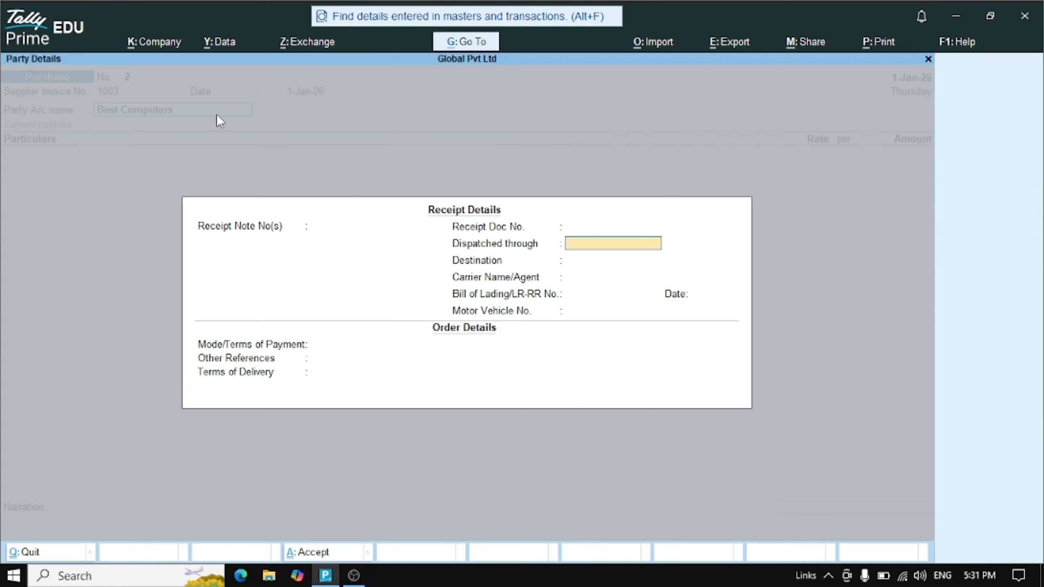
key(Return)
key(Return)
key(Return)
key(Return)
key(Return)
key(Return)
key(Return)
key(Return)
key(Return)
key(Return)
key(Return)
key(Return)
key(Return)
key(Return)
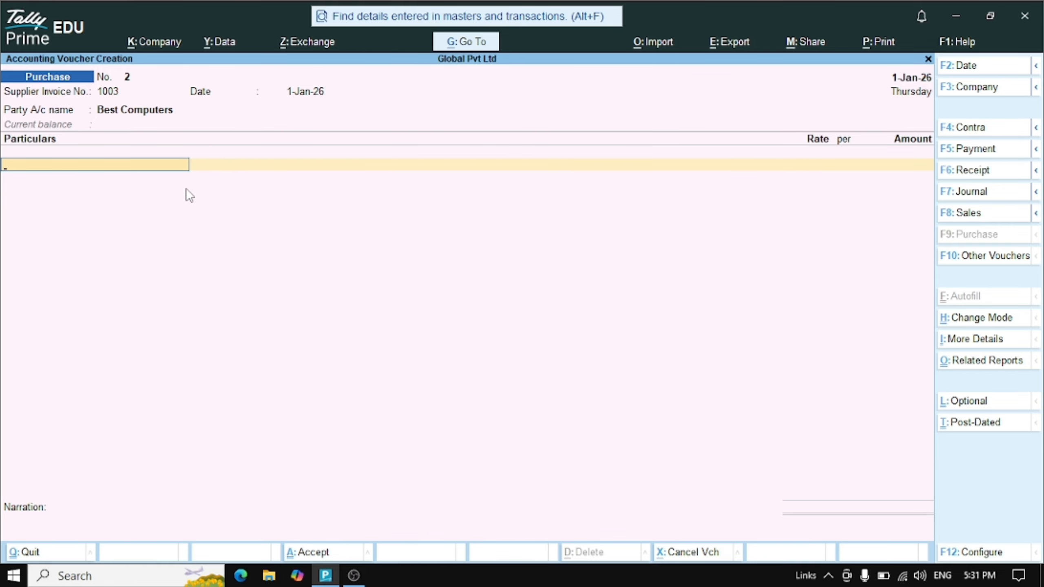
Add Computer at 10,000.00 and the Input Vat ledger to purchase voucher 2
text(Co)
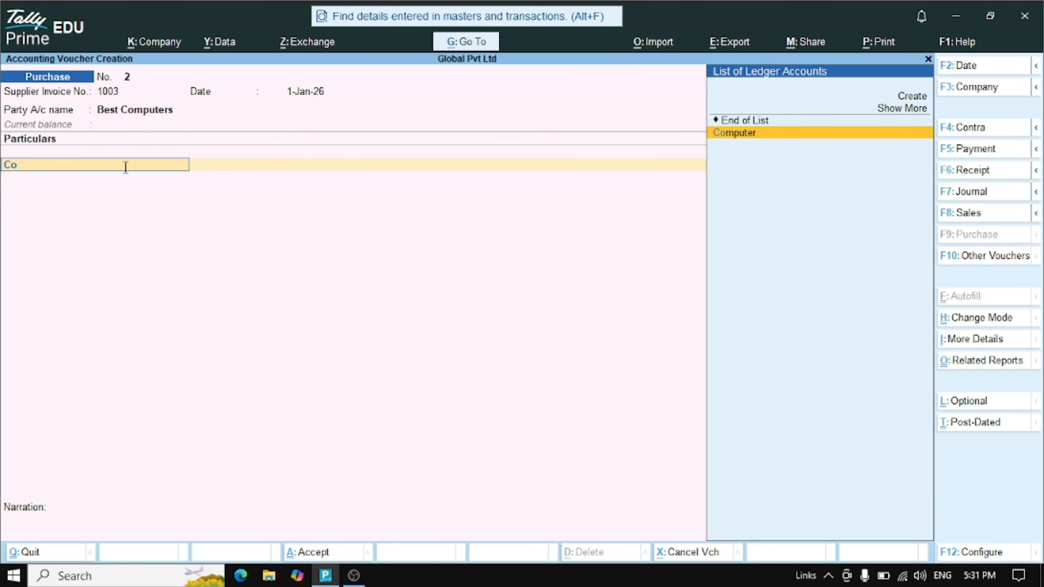
key(Return)
text(1)
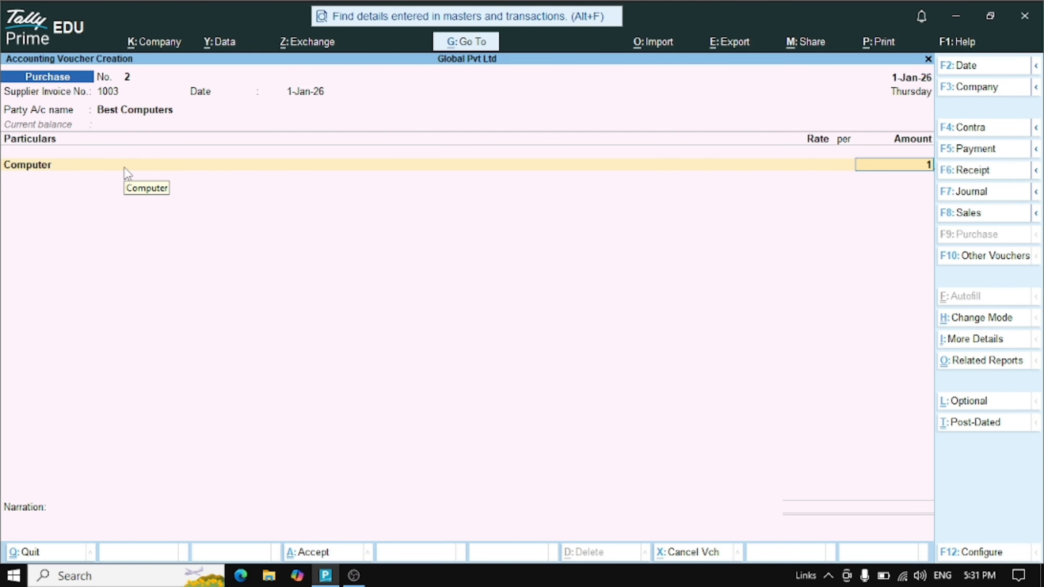
text(0000)
key(Return)
text(In)
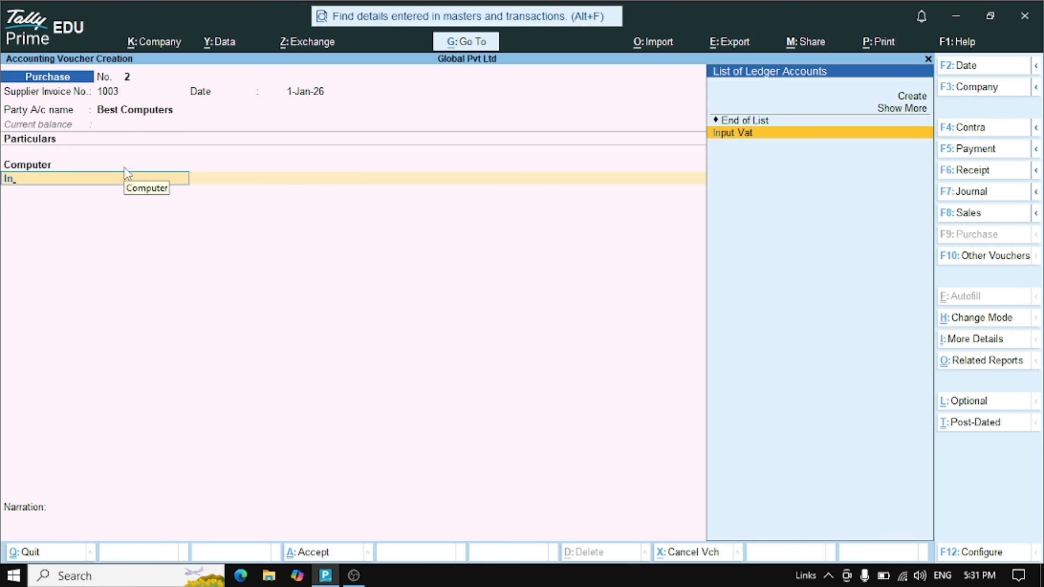
key(Return)
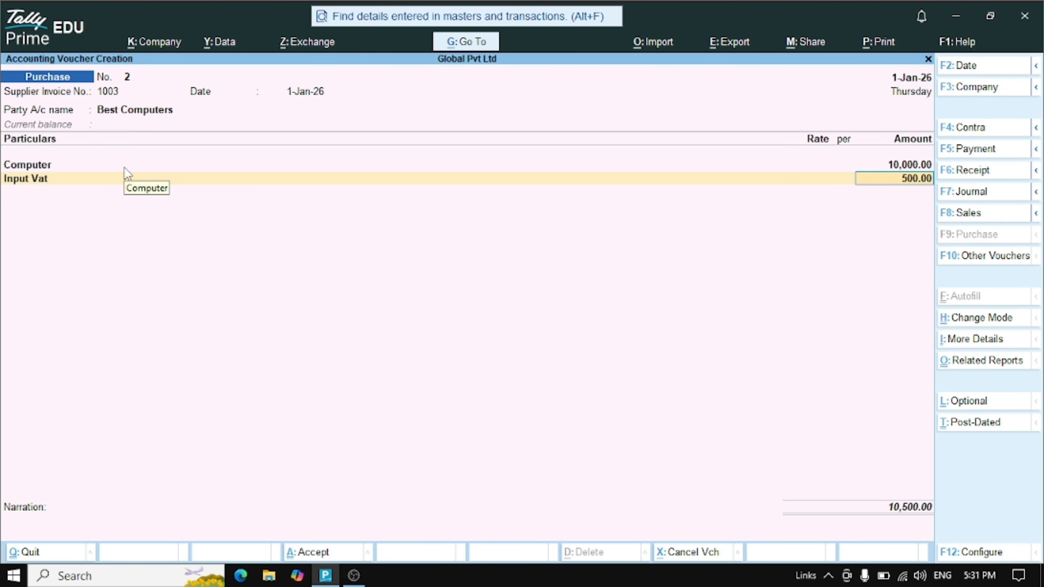
Accept 500.00 VAT, record new bill reference 1003, and save purchase voucher 2
key(Return)
key(Return)
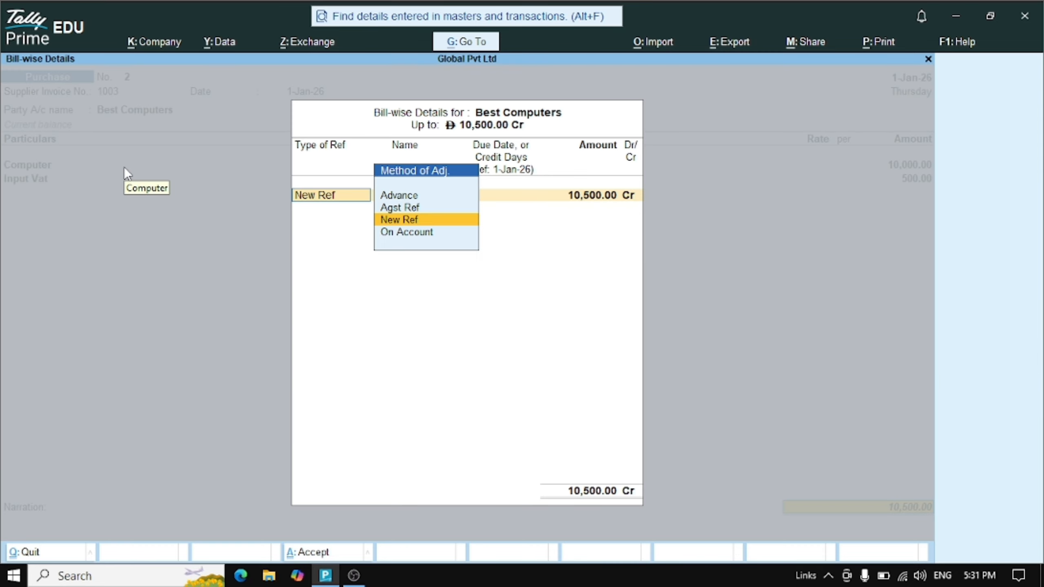
key(Return)
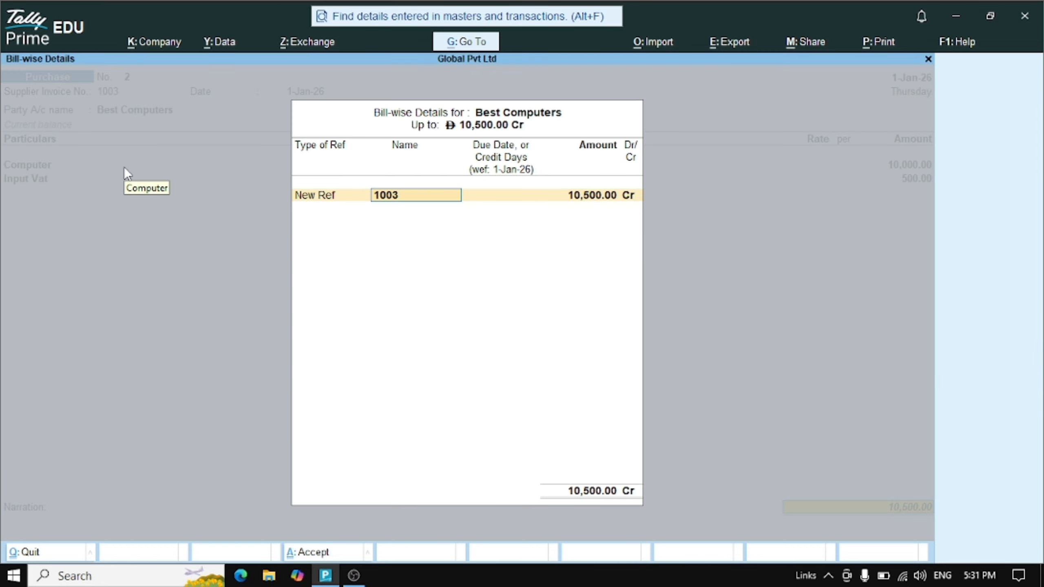
key(Return)
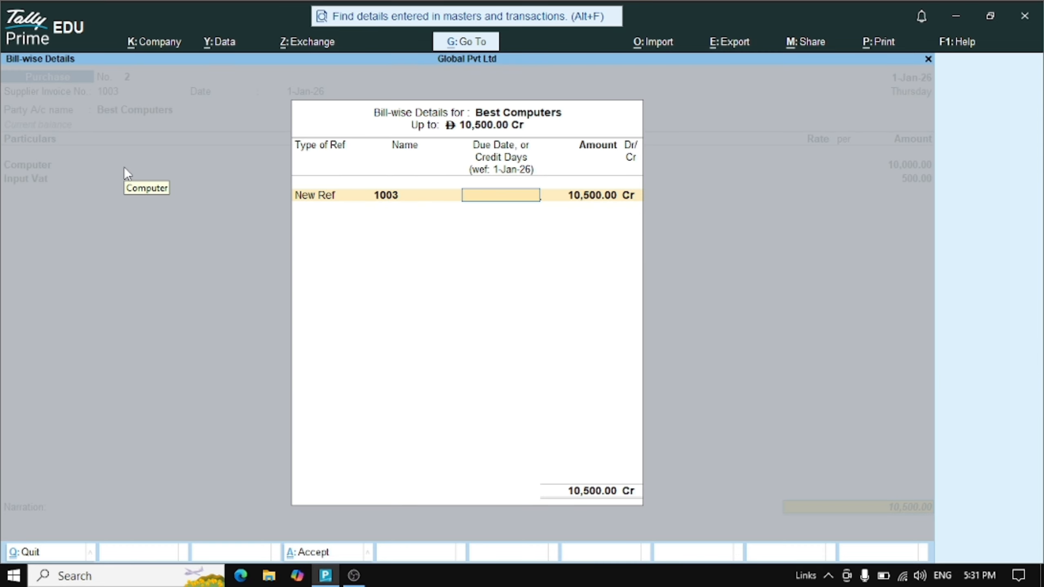
key(Return)
key(Return)
key(Return)
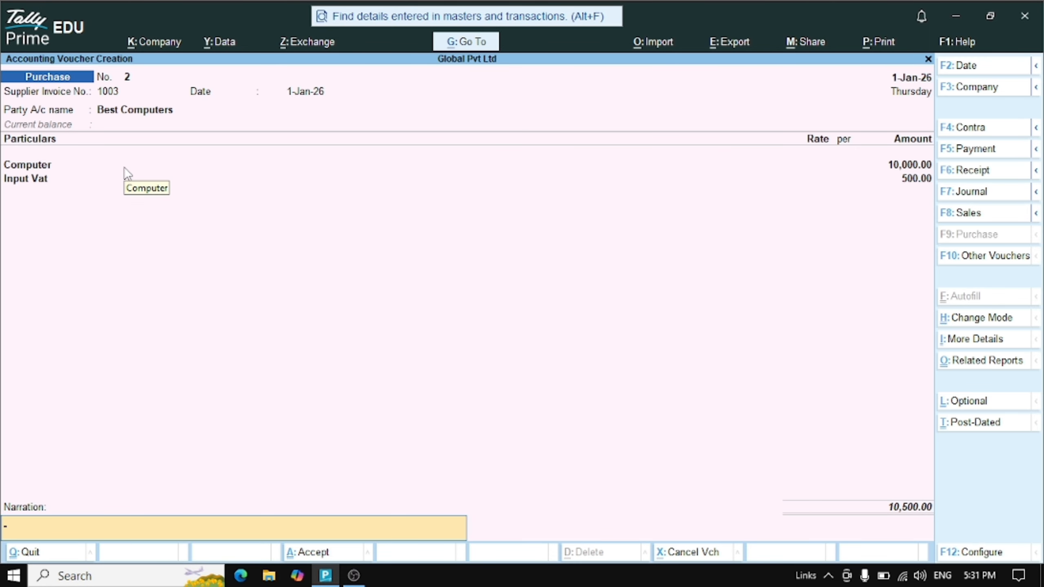
key(Return)
key(Return)
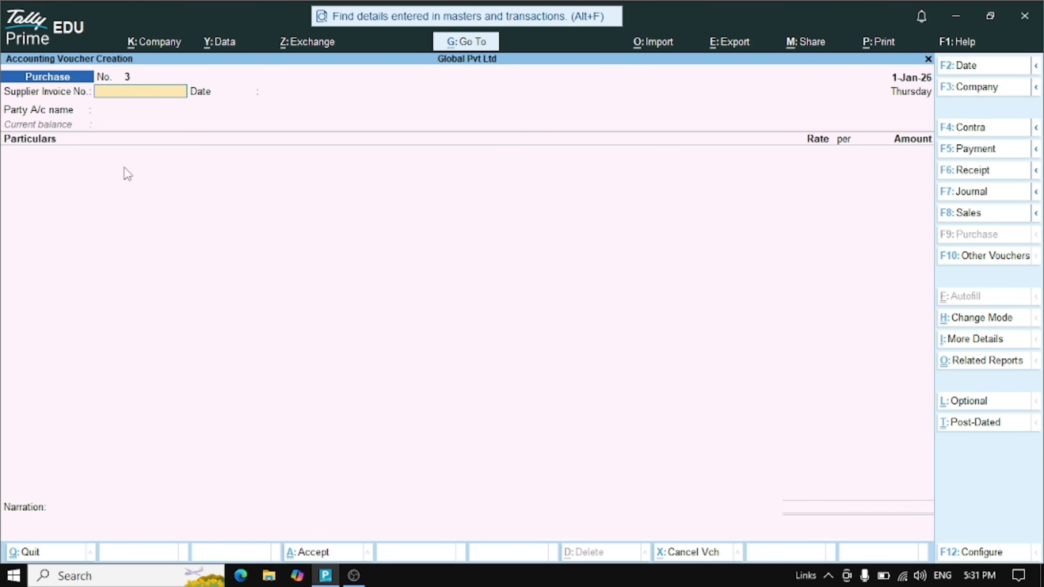
Open the VAT 201 return from Display More Reports > VAT Reports
key(Escape)
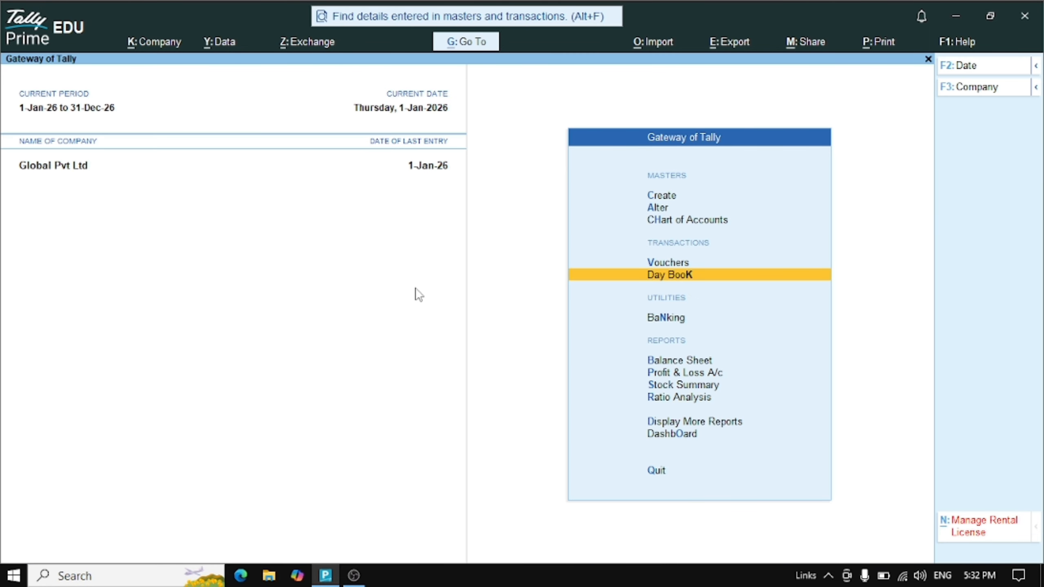
key(Down)
key(Down)
key(Down)
key(Down)
key(Down)
key(Down)
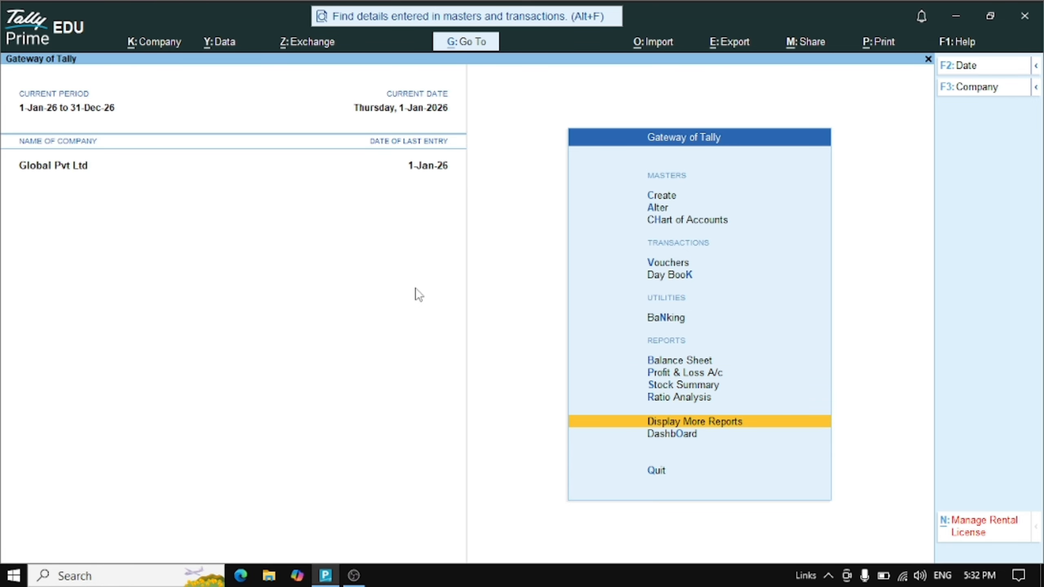
key(Return)
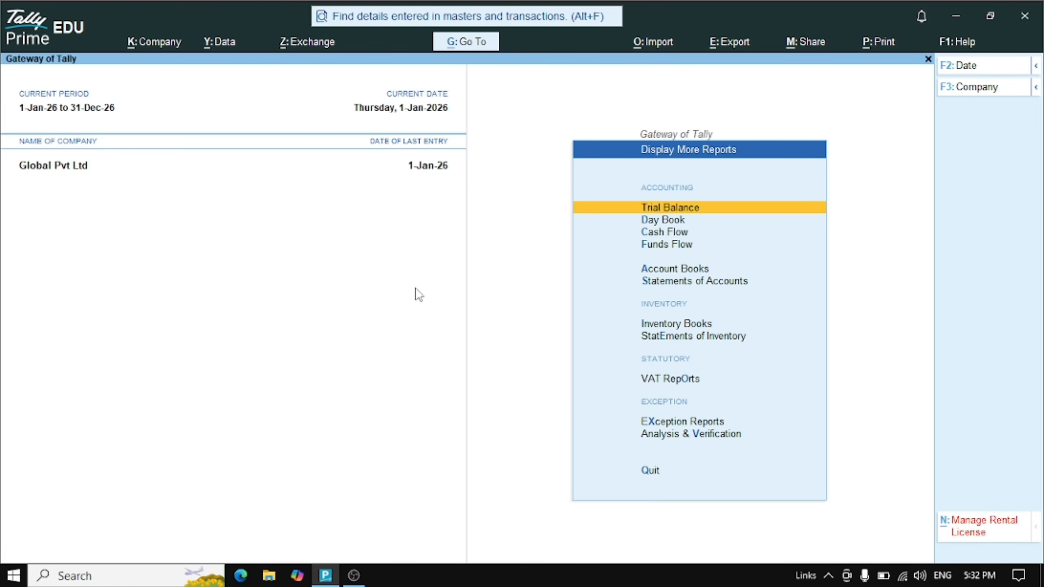
key(Down)
key(Down)
key(Down)
key(Down)
key(Down)
key(Down)
key(Down)
key(Down)
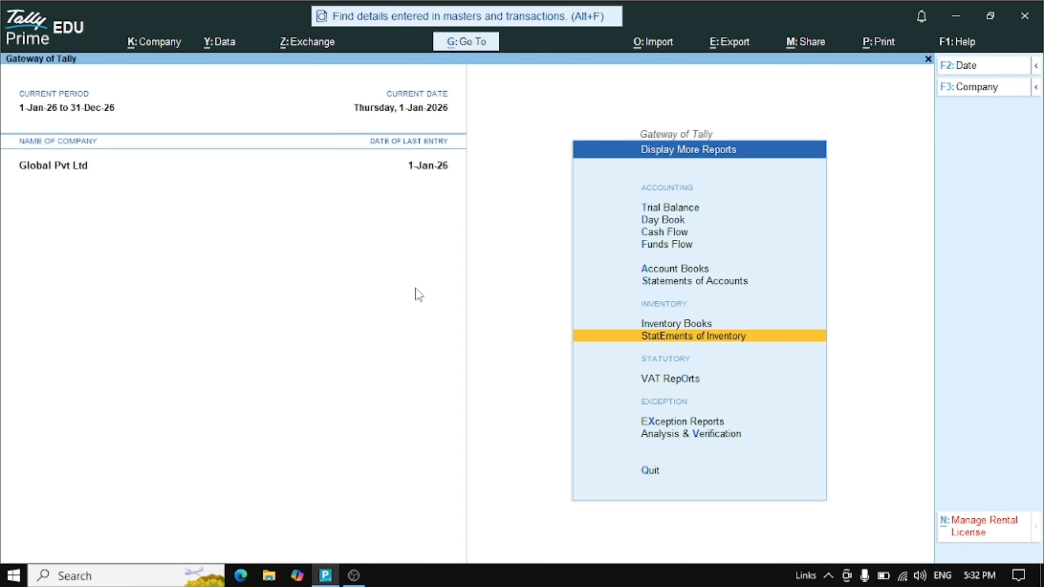
key(Return)
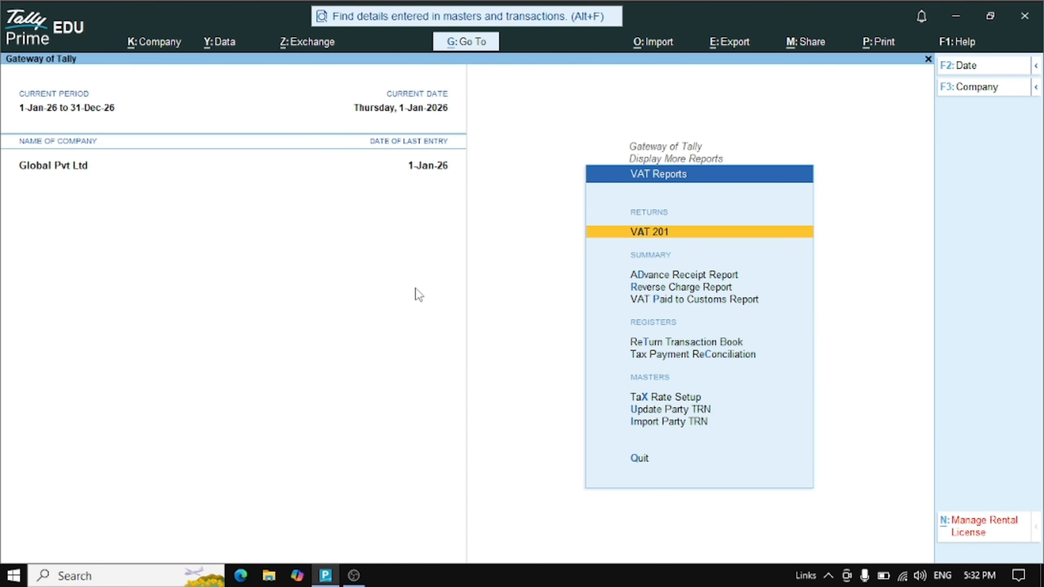
key(Return)
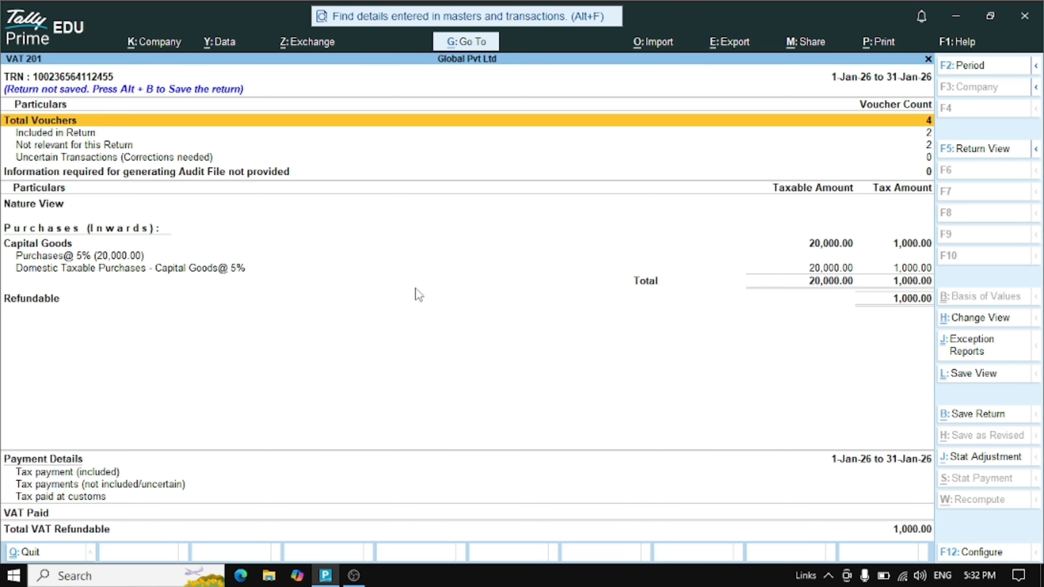